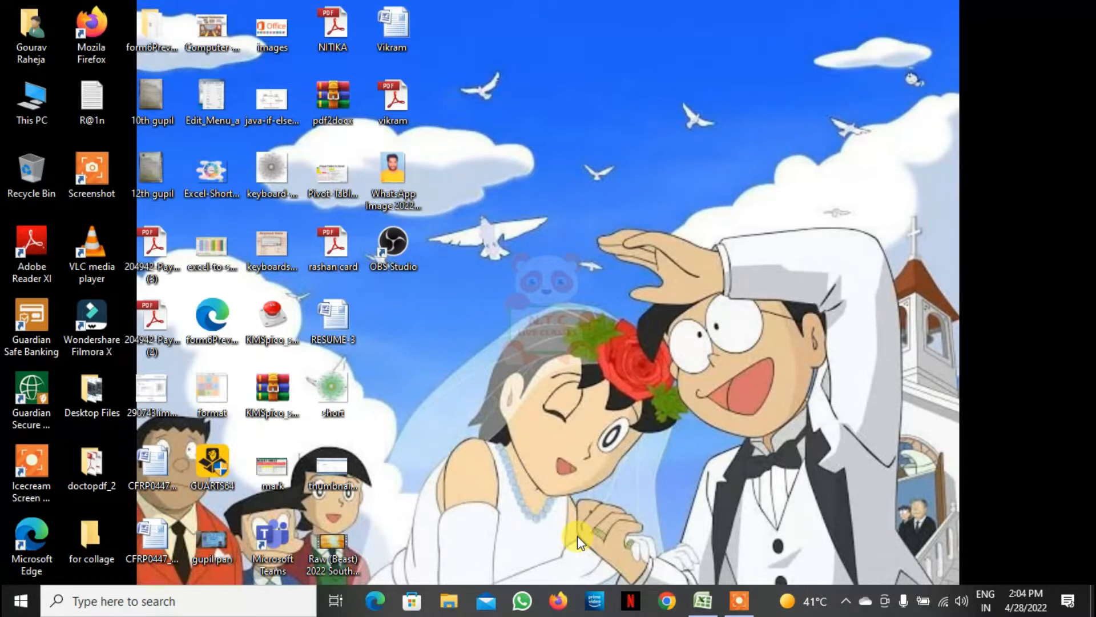
# - Switch to the Book1 workbook in Excel and view the available What-If Analysis tools
pyautogui.click(703, 601)
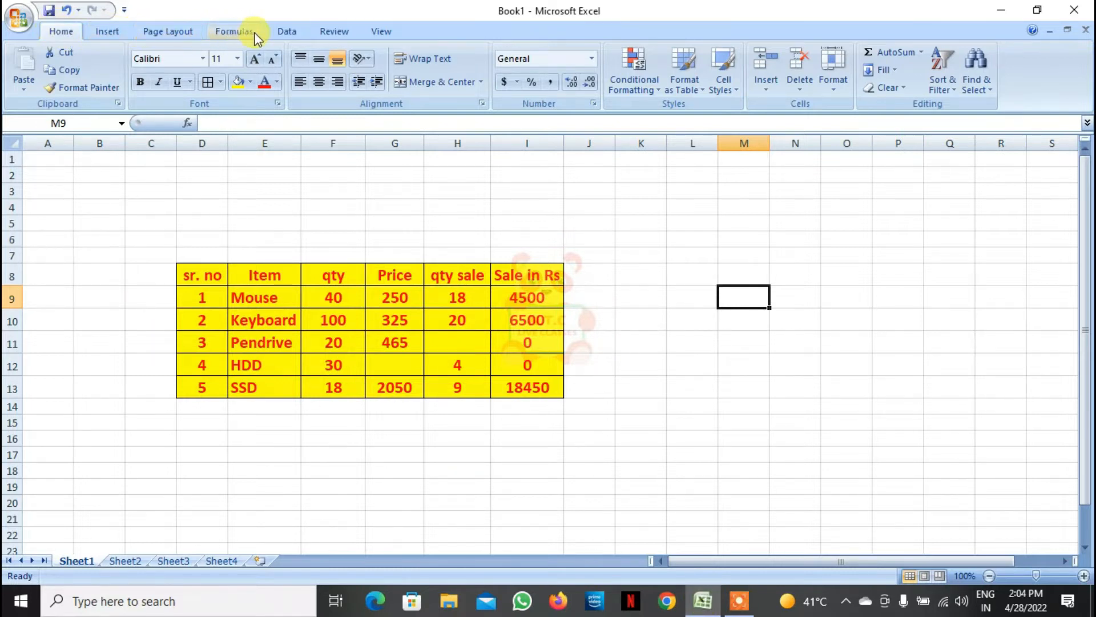
pyautogui.click(286, 32)
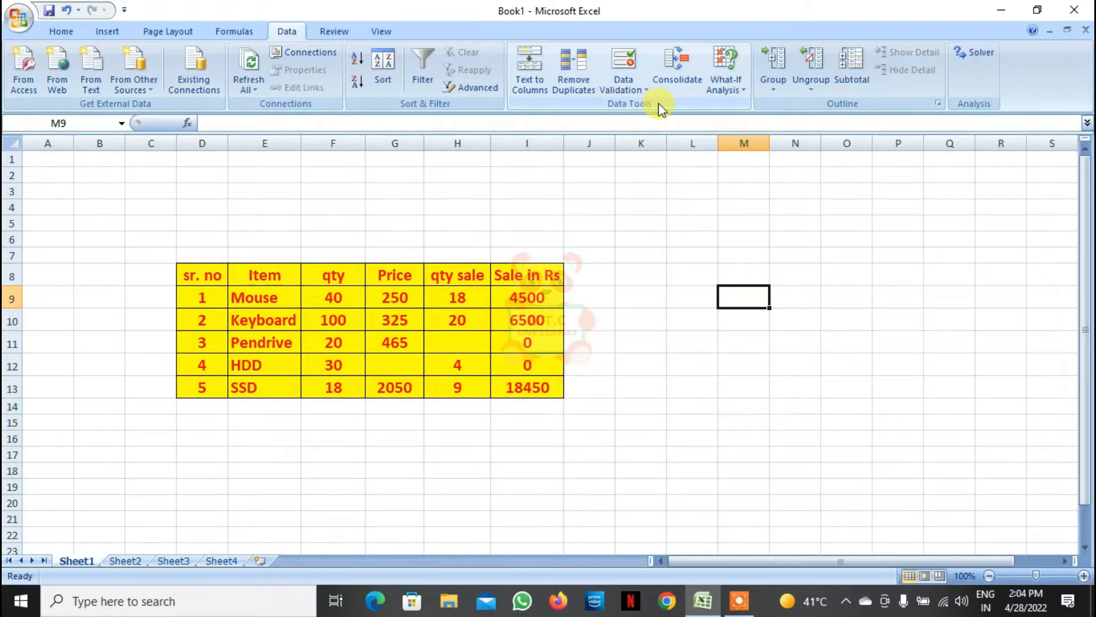
pyautogui.click(743, 91)
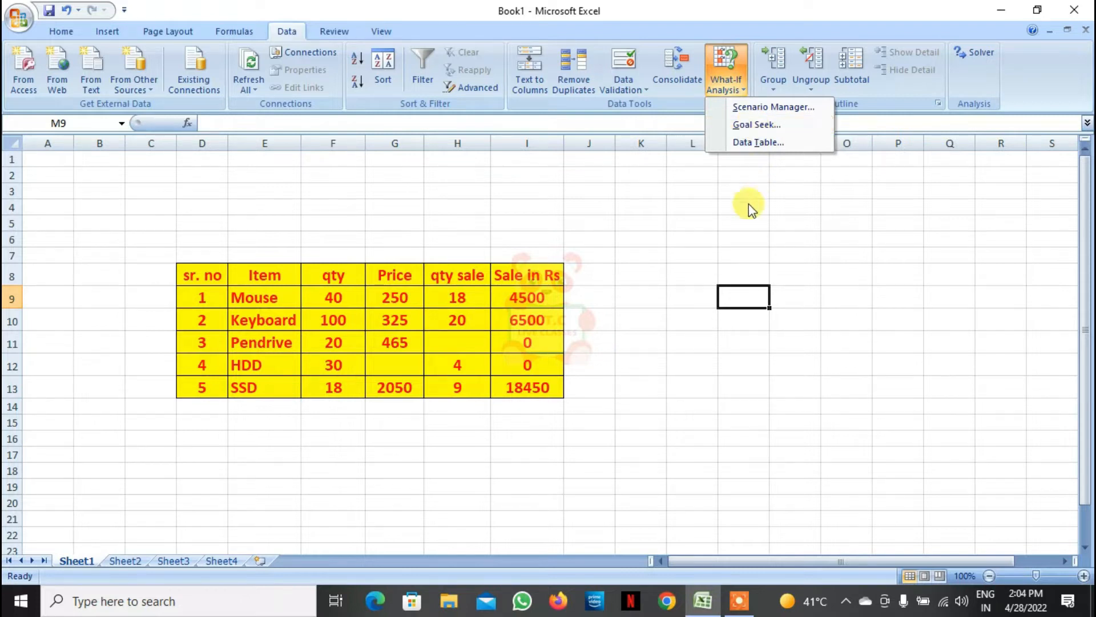
pyautogui.click(652, 317)
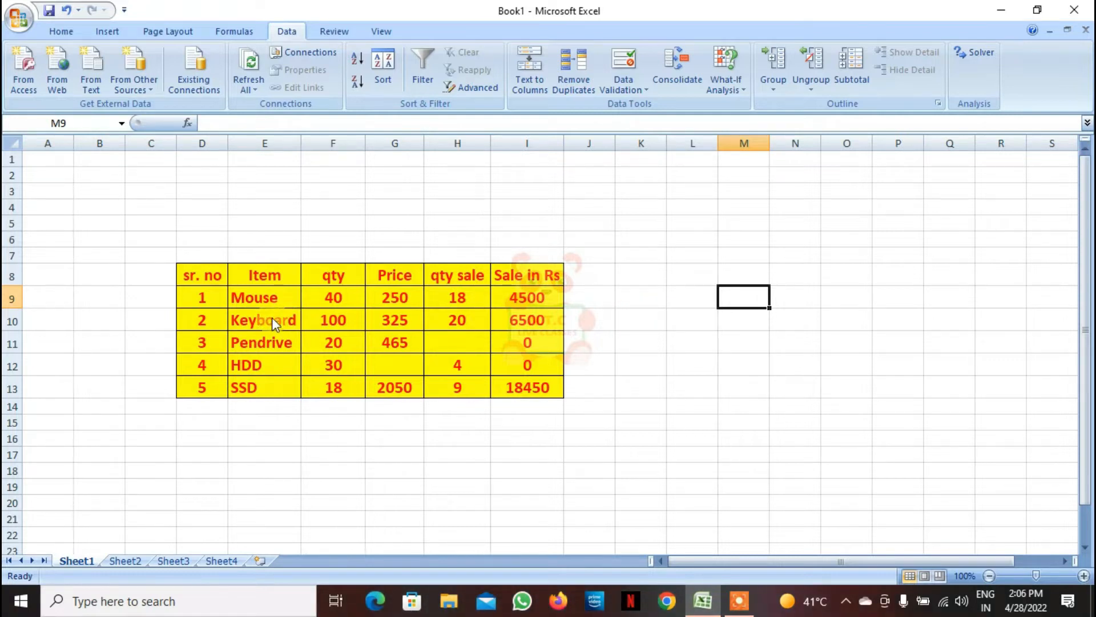
# - Examine the Item, qty, Price, qty sale and Sale in Rs columns of the sales table, including the sale formula
pyautogui.moveTo(267, 293); pyautogui.dragTo(261, 384)
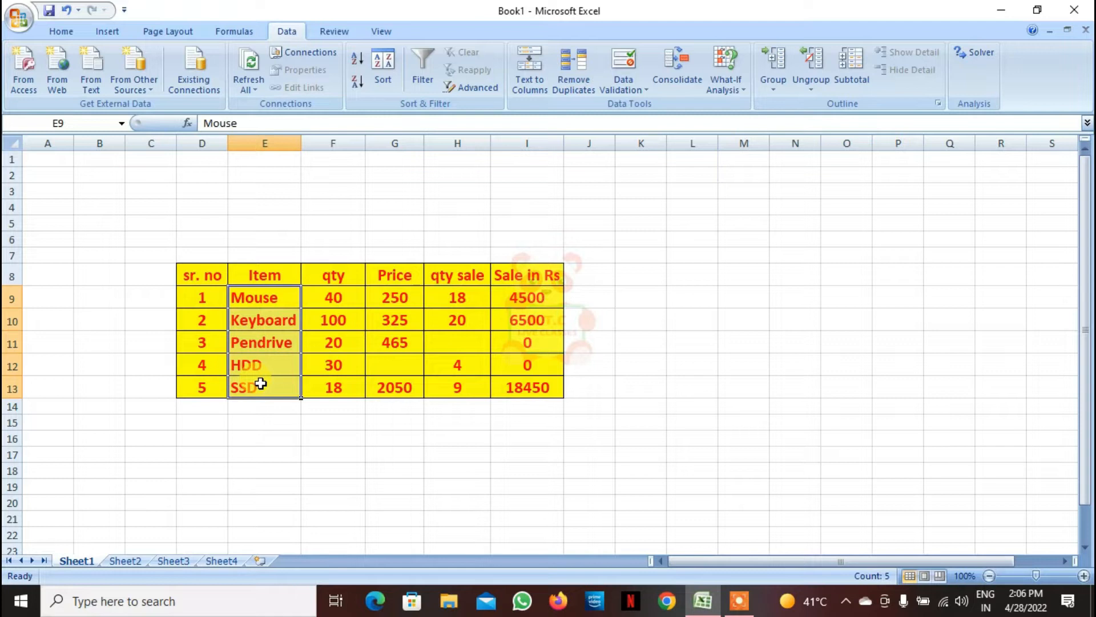
pyautogui.moveTo(326, 301); pyautogui.dragTo(334, 371)
pyautogui.moveTo(409, 293); pyautogui.dragTo(399, 384)
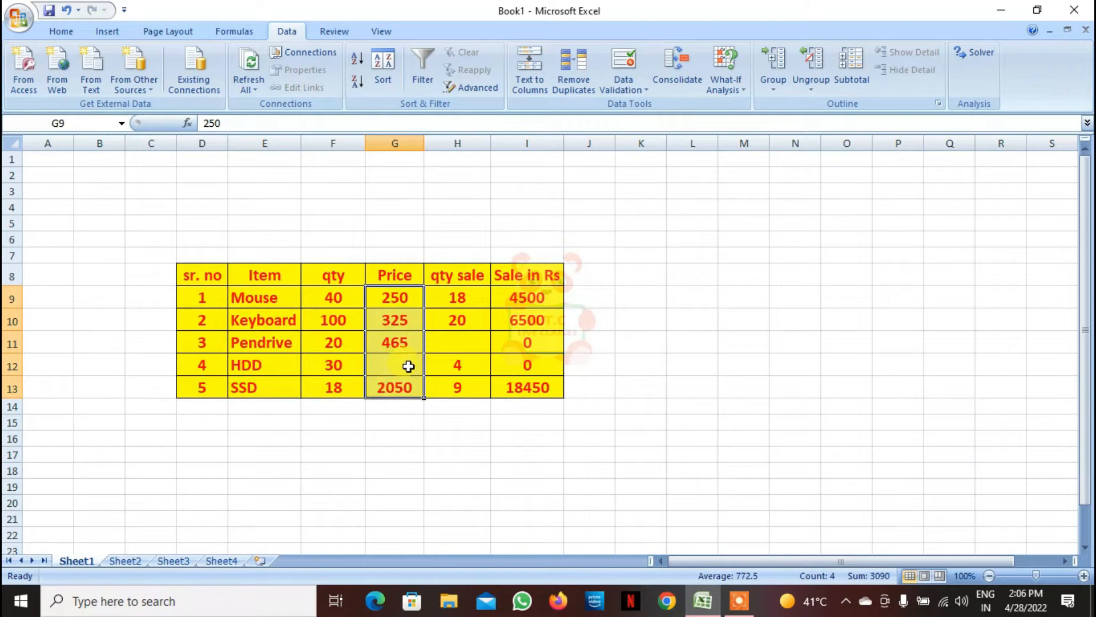
pyautogui.moveTo(457, 301); pyautogui.dragTo(457, 380)
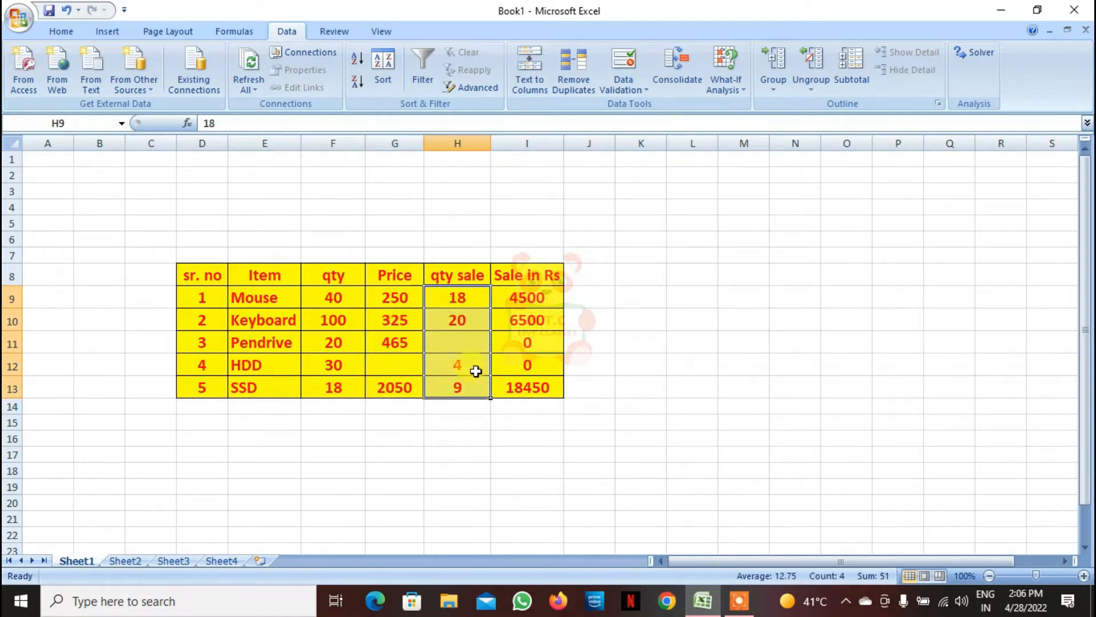
pyautogui.moveTo(539, 298); pyautogui.dragTo(537, 393)
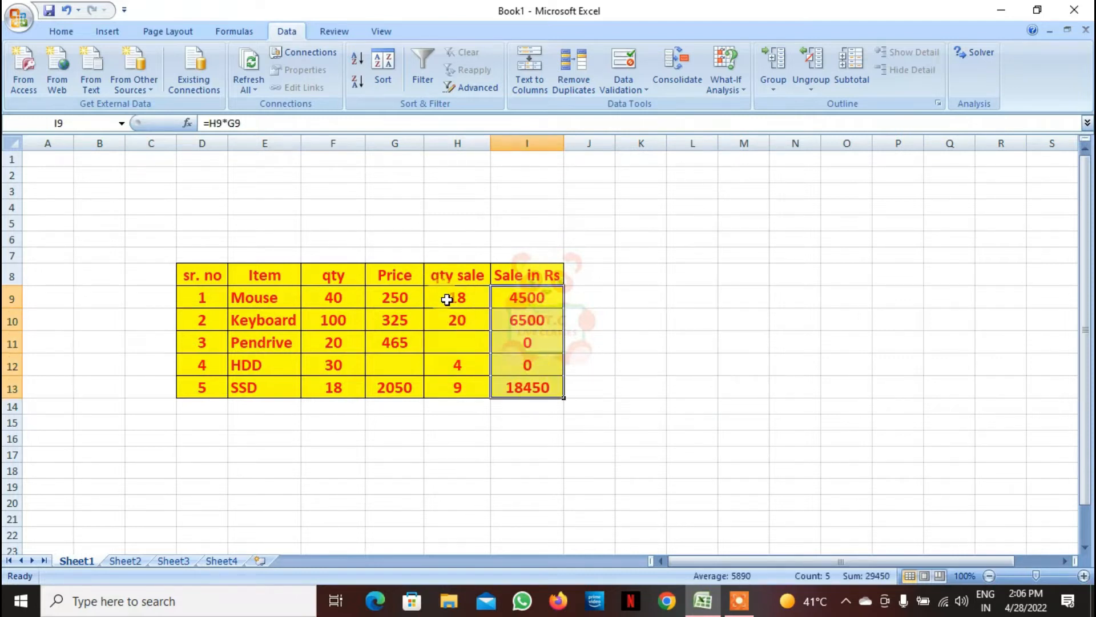
# - Clear the Mouse price in G9 and the Keyboard quantity sold in H10
pyautogui.click(399, 289)
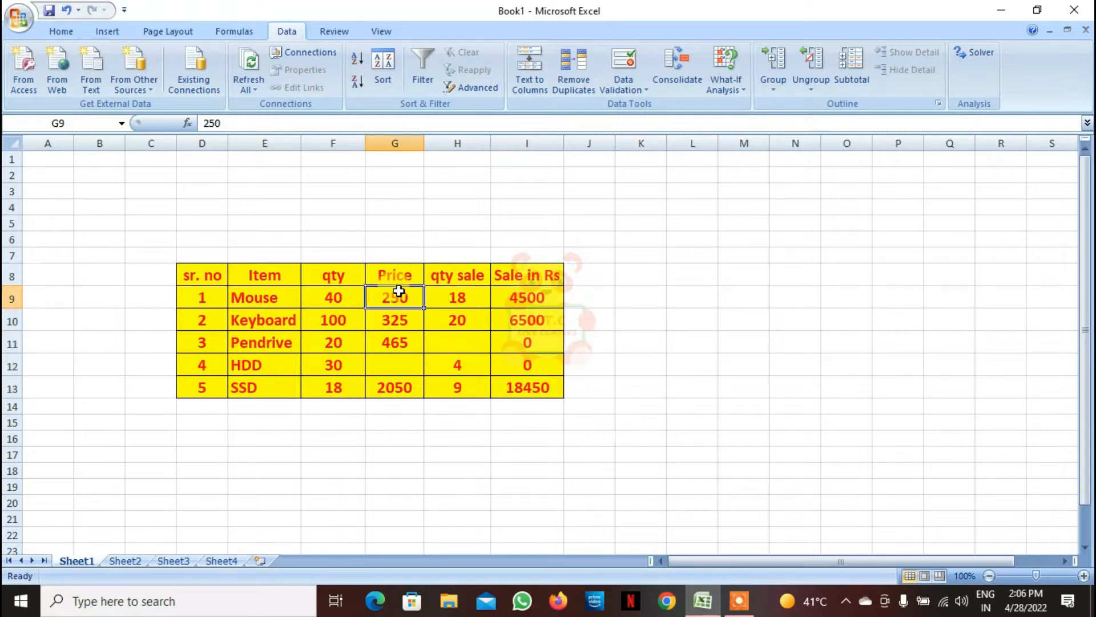
pyautogui.press('Delete')
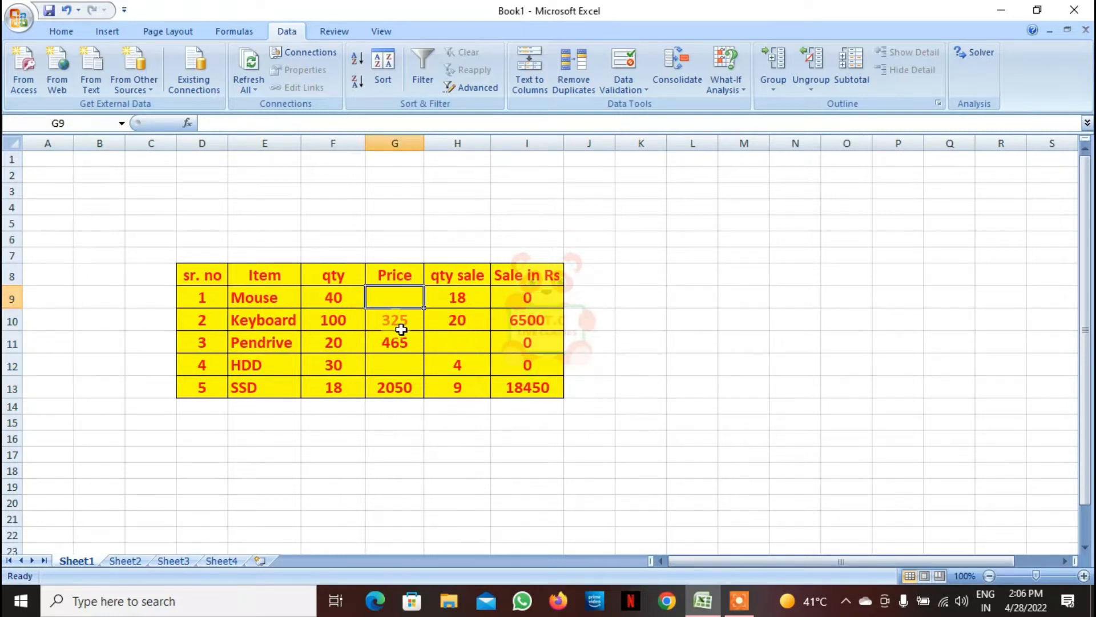
pyautogui.click(446, 320)
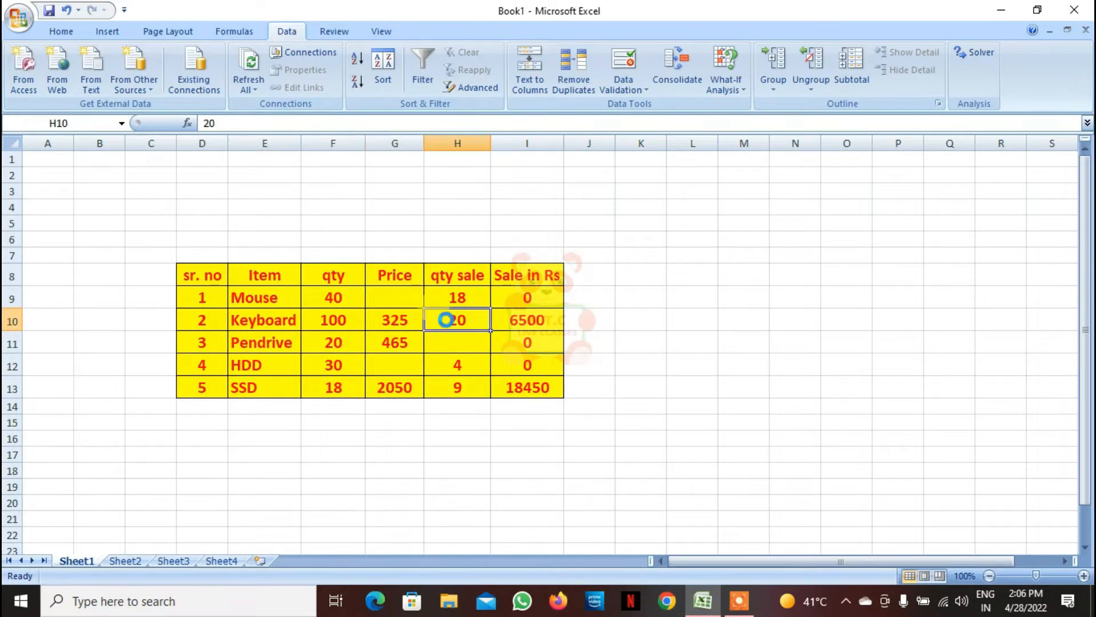
pyautogui.press('Delete')
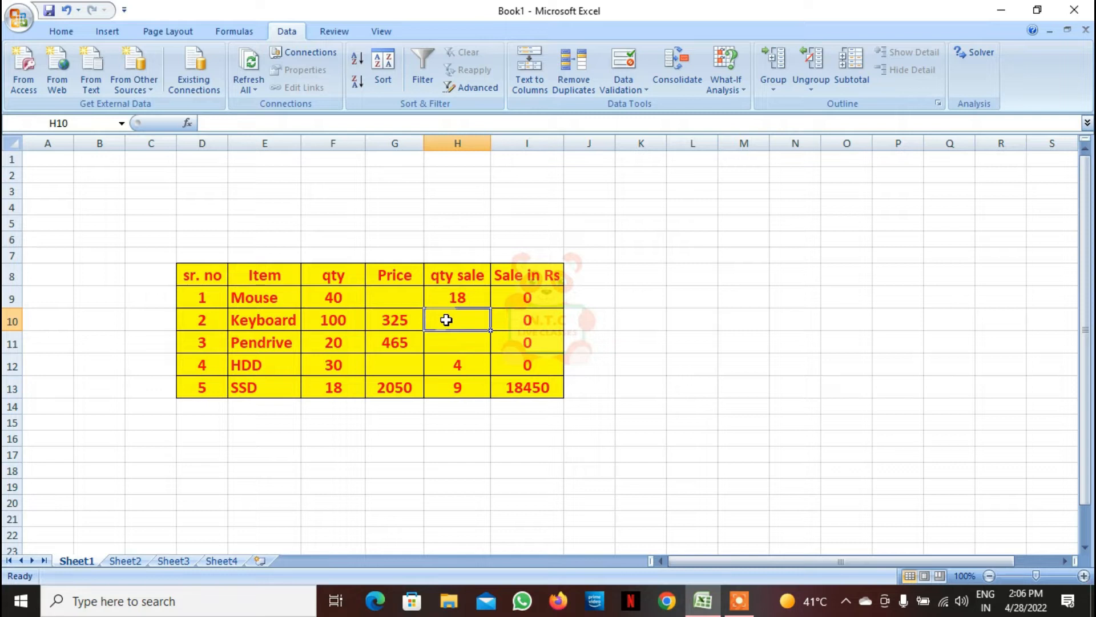
pyautogui.click(245, 297)
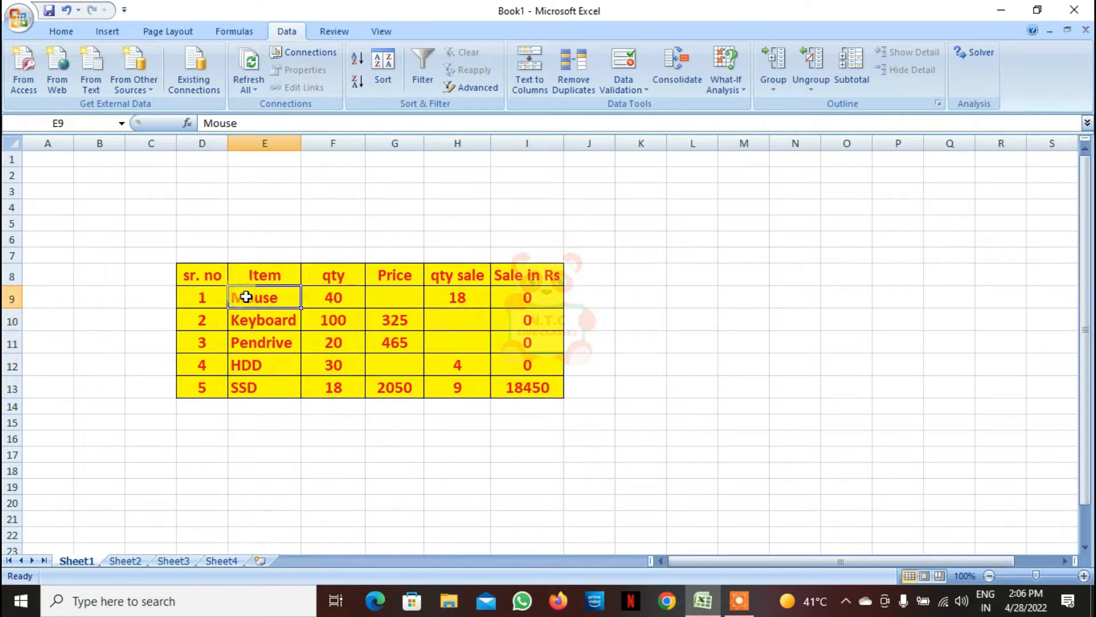
pyautogui.click(332, 292)
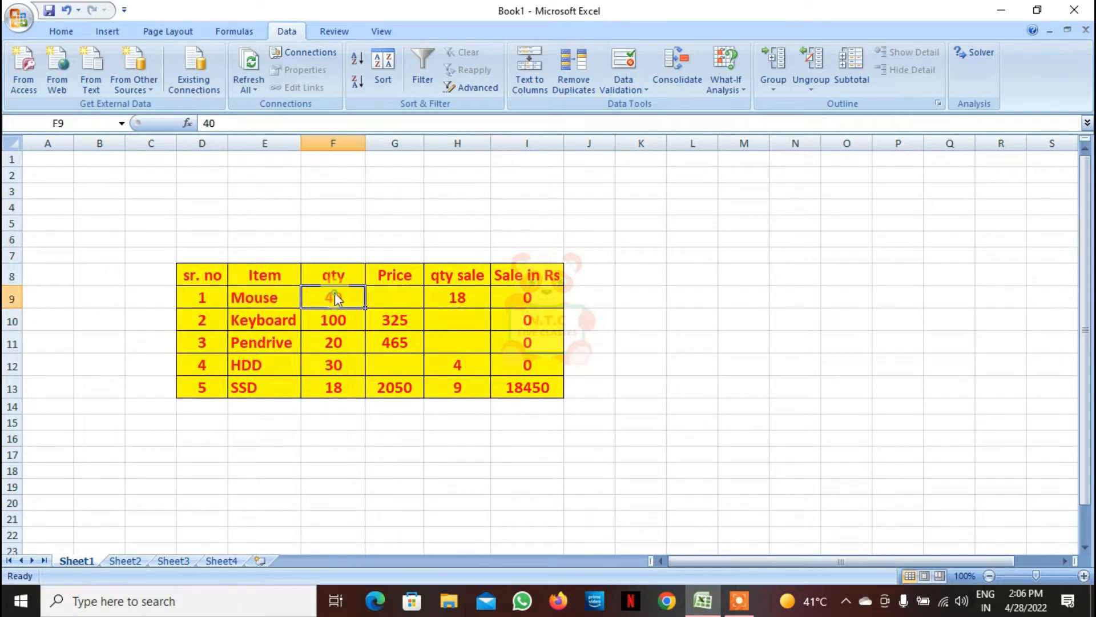
pyautogui.click(542, 294)
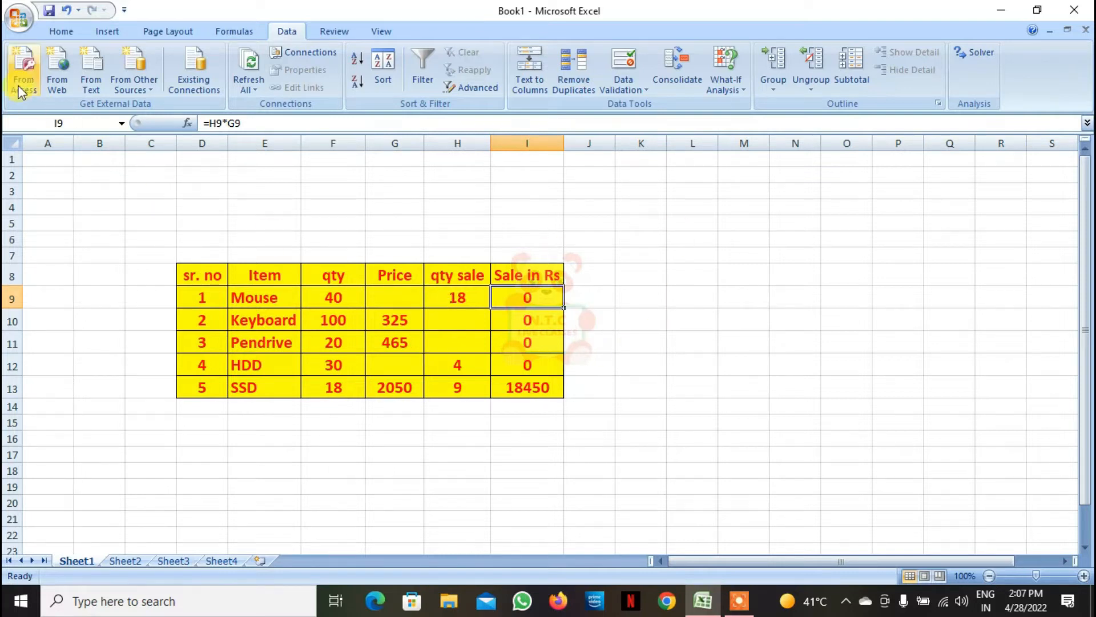
pyautogui.click(57, 27)
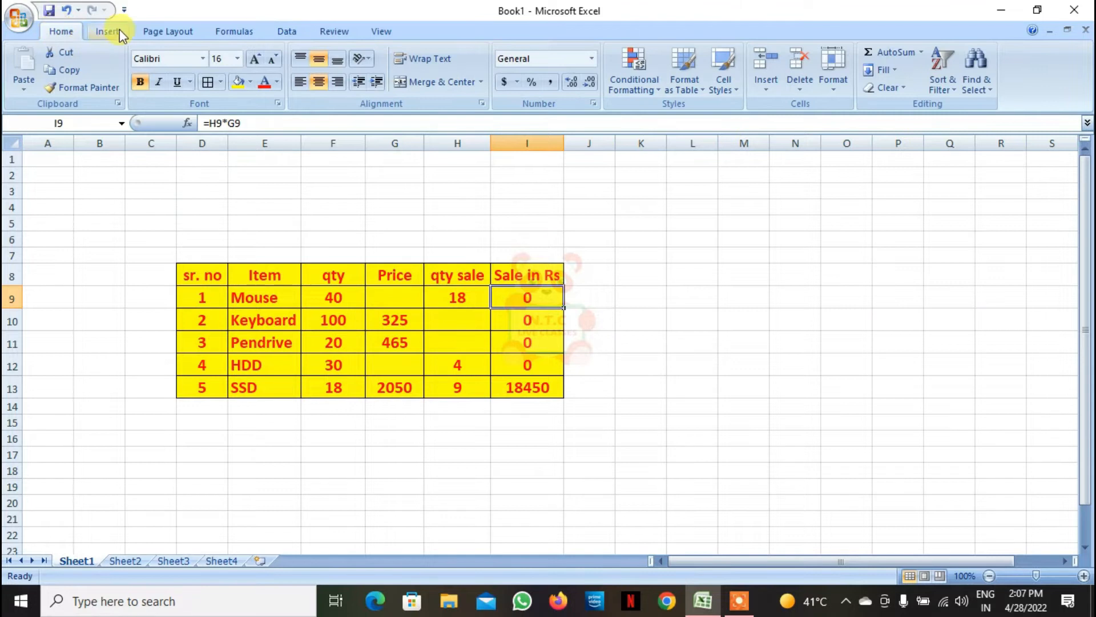
pyautogui.click(286, 33)
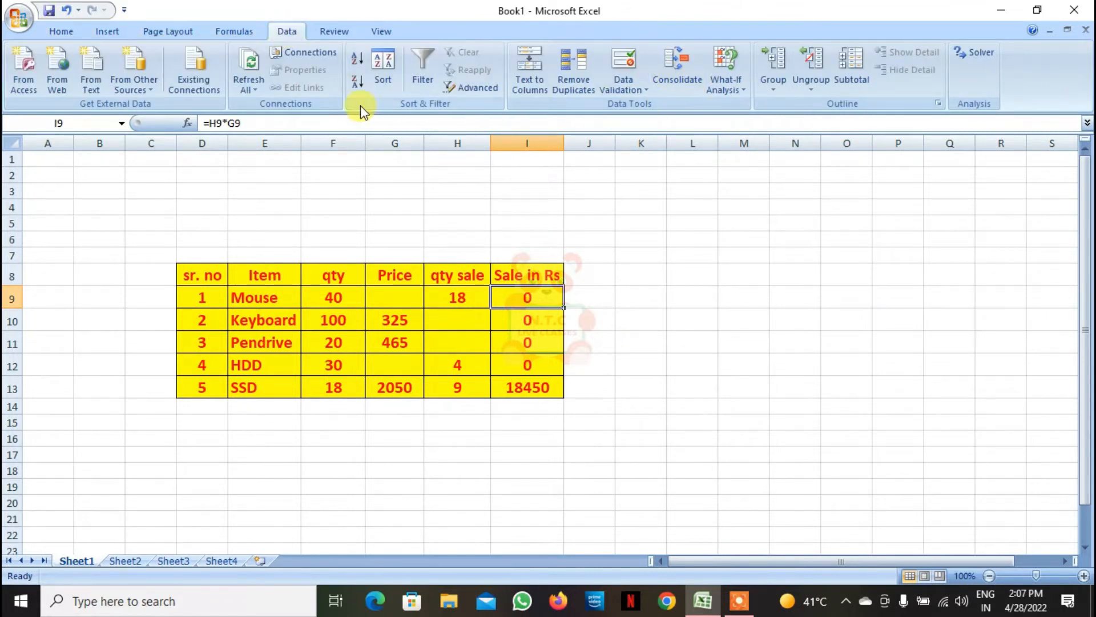
pyautogui.click(744, 99)
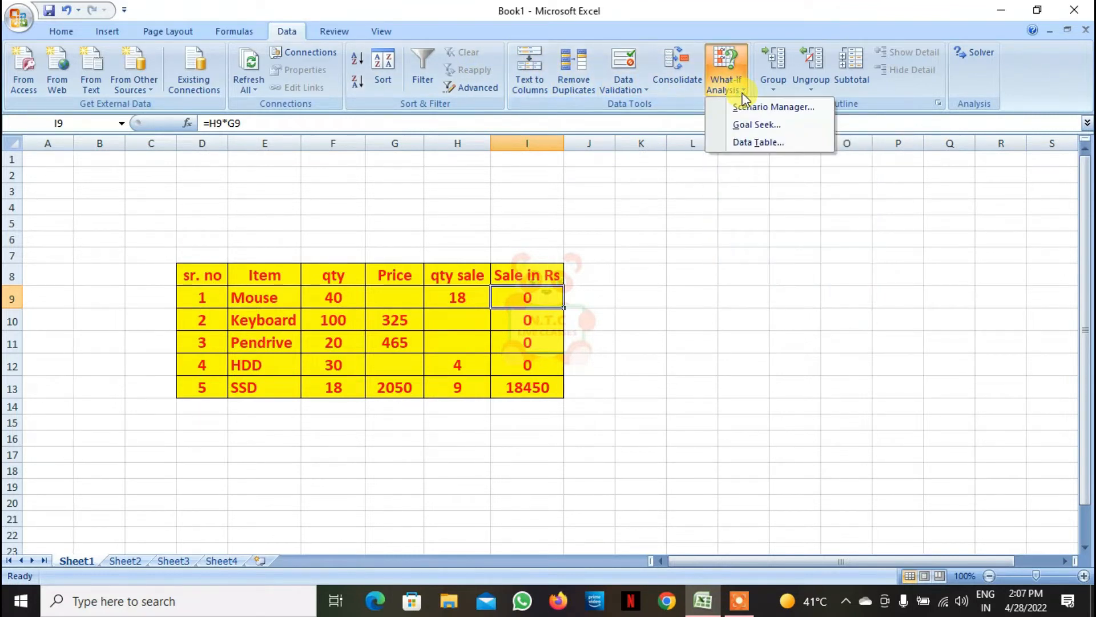
pyautogui.click(747, 125)
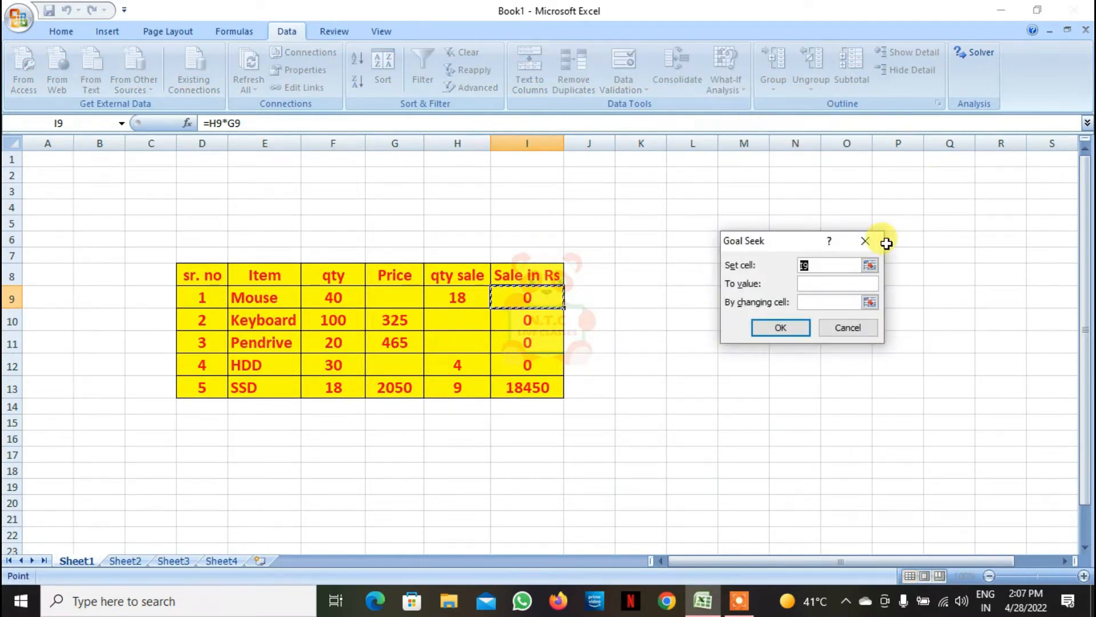
pyautogui.click(867, 242)
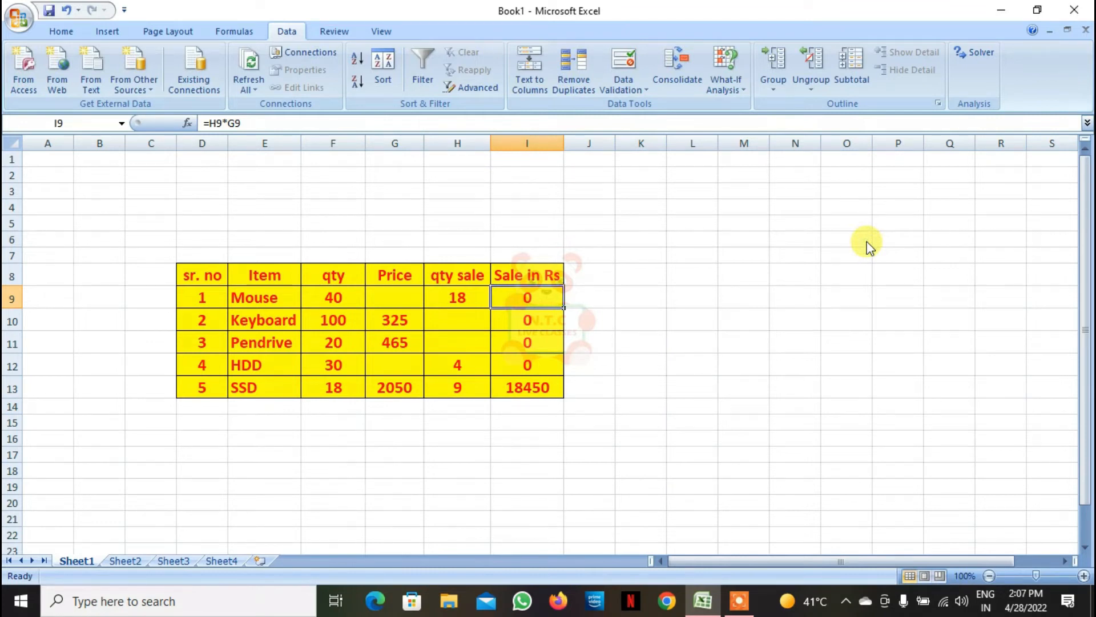
pyautogui.click(628, 315)
# - Start Goal Seek with the Mouse row's Sale in Rs cell I9 as the set cell
pyautogui.click(547, 293)
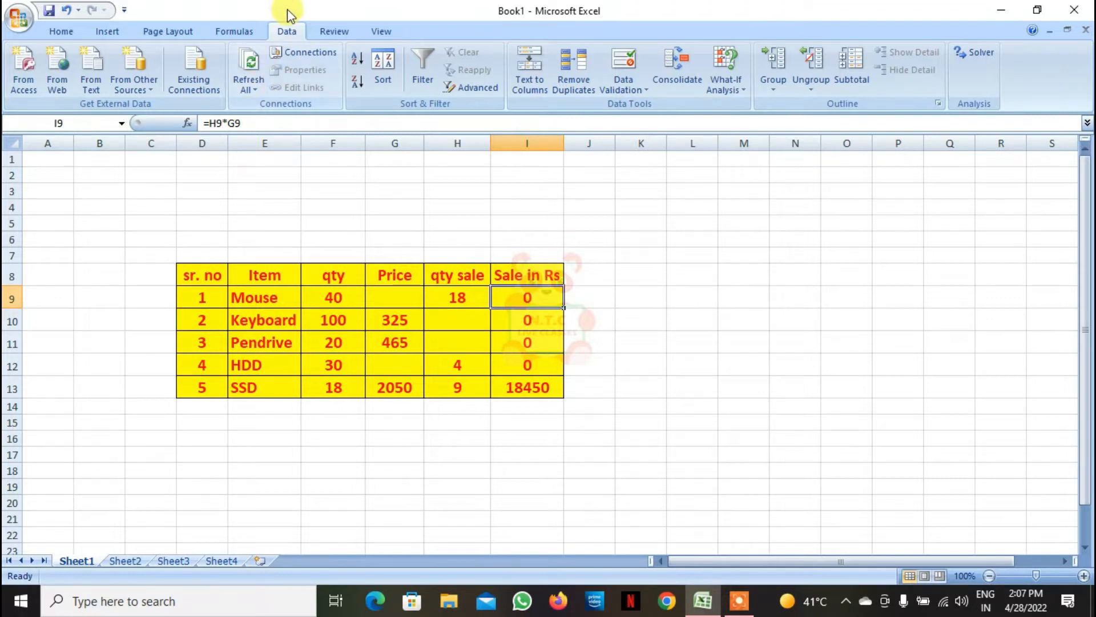
pyautogui.click(725, 86)
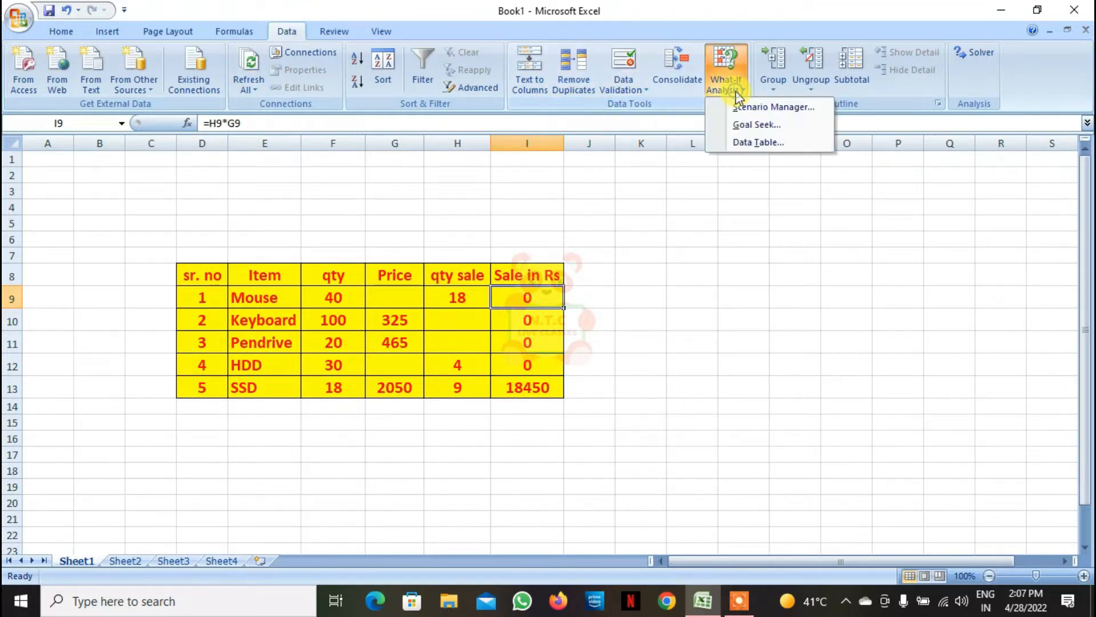
pyautogui.click(744, 124)
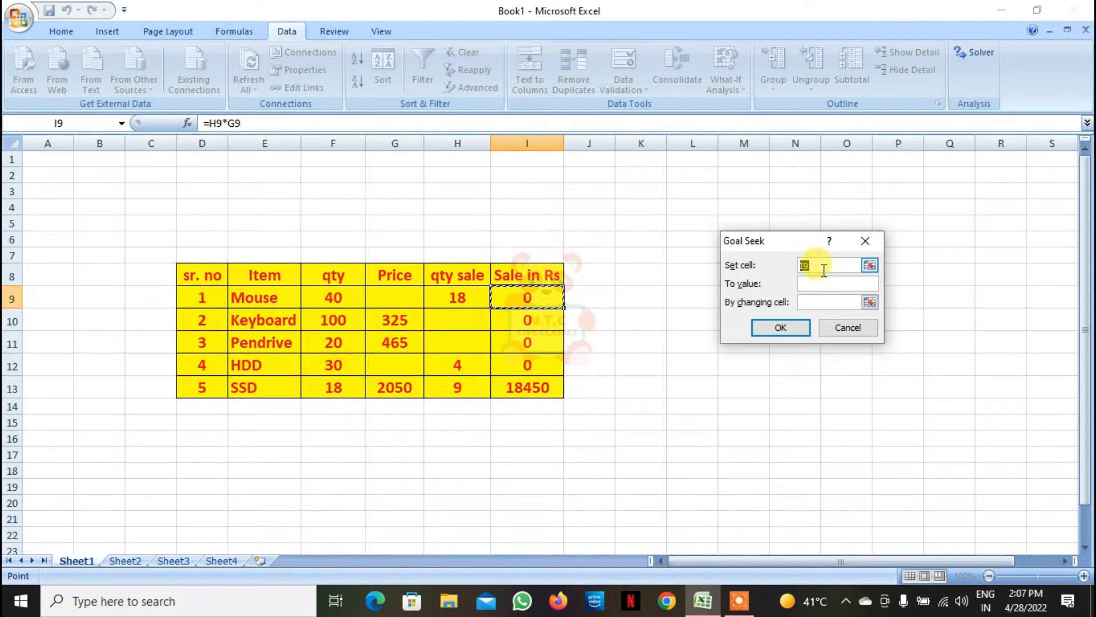
pyautogui.click(871, 266)
pyautogui.click(550, 296)
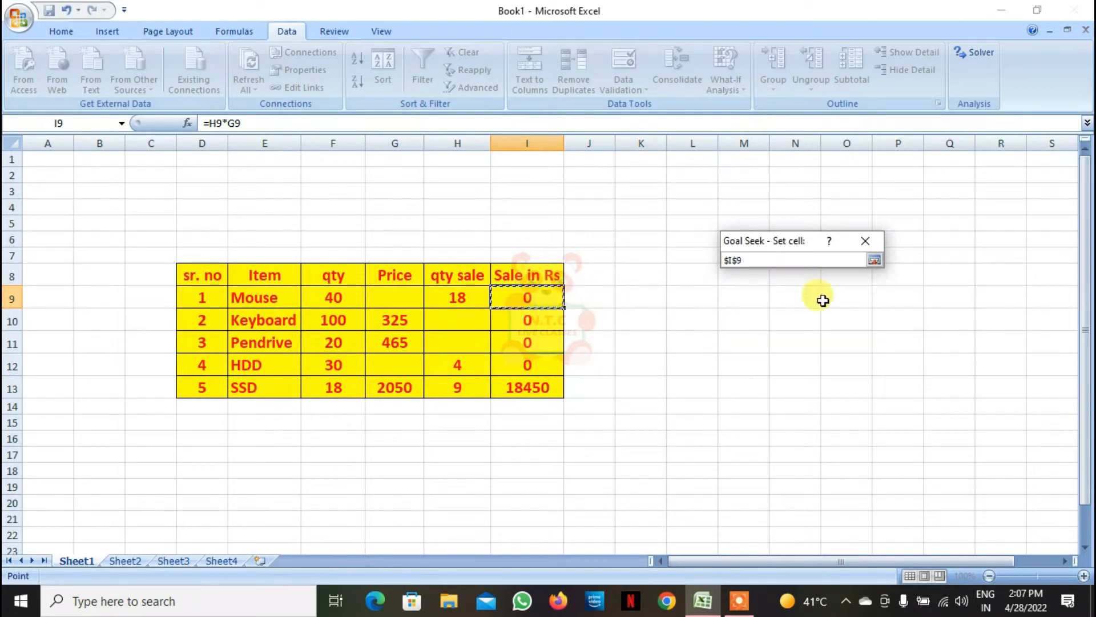
pyautogui.click(874, 260)
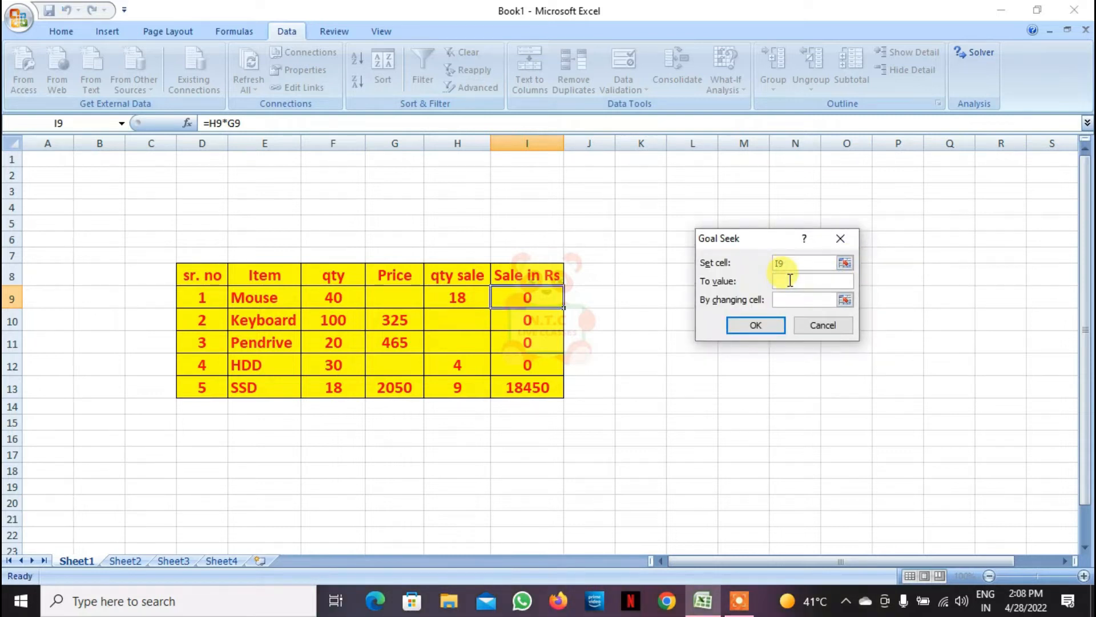
# - Seek a target value of 3500 by changing the Mouse price cell G9, and accept the solution
pyautogui.write('35')
pyautogui.press('Return')
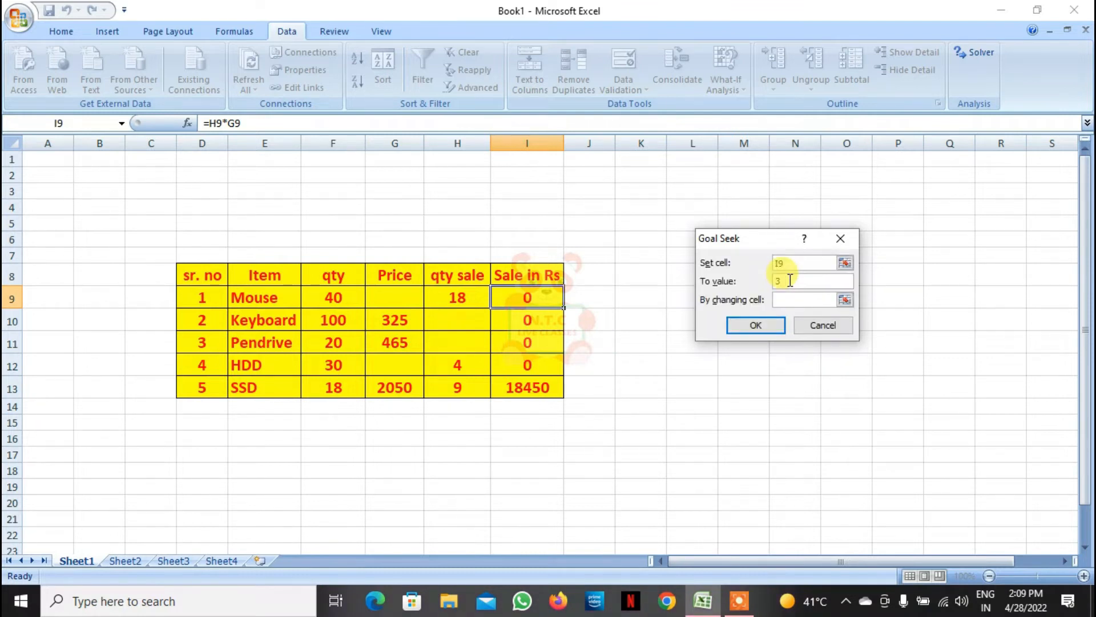
pyautogui.write('500')
pyautogui.click(845, 300)
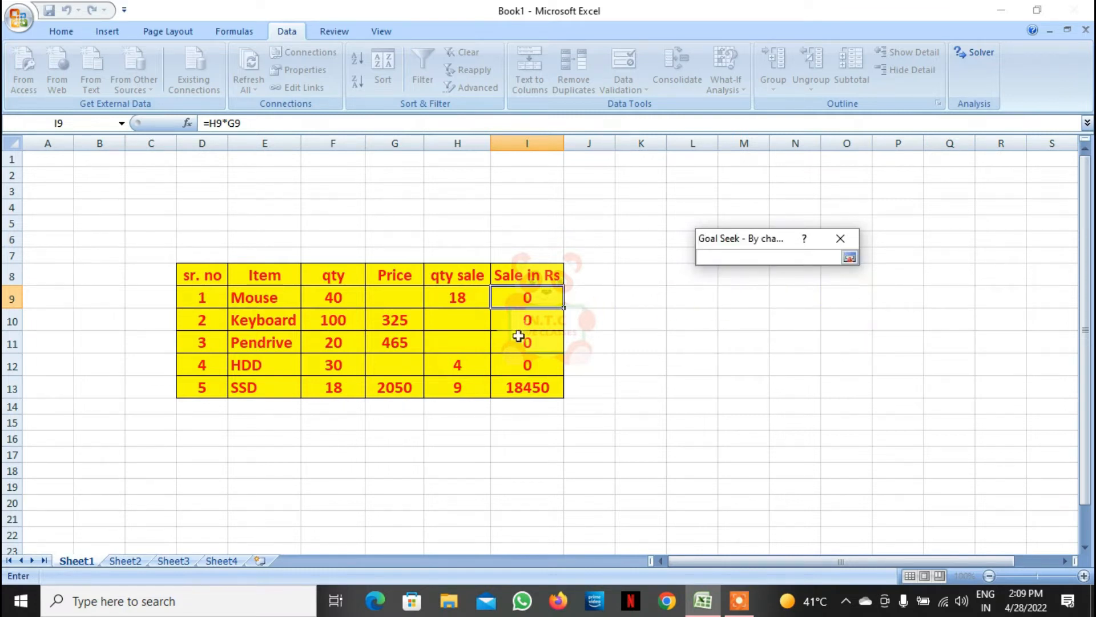
pyautogui.click(399, 302)
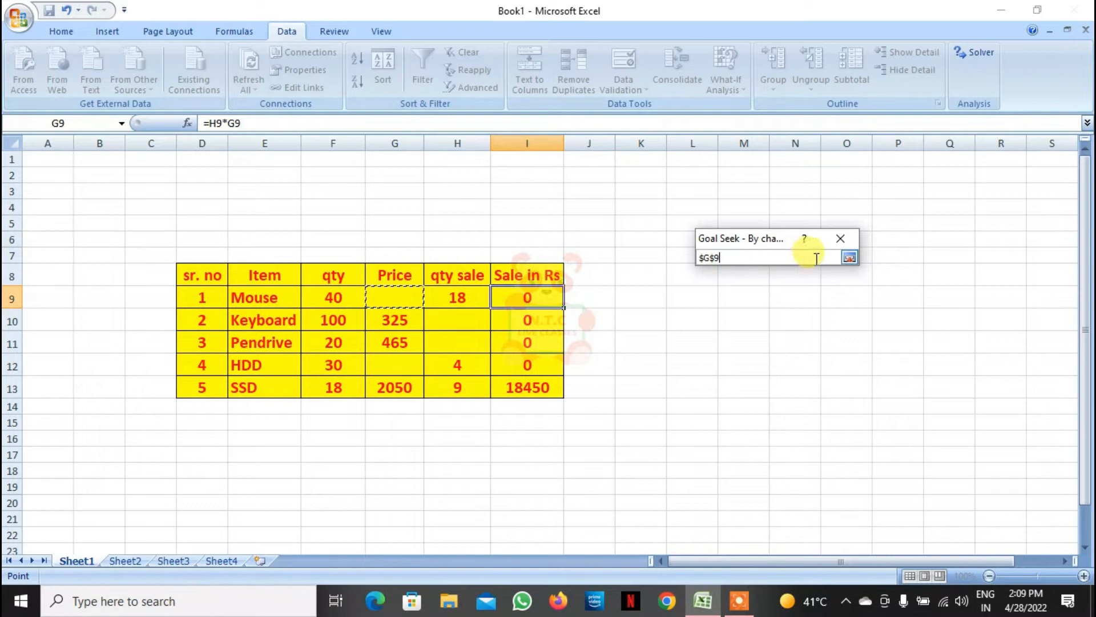
pyautogui.click(849, 258)
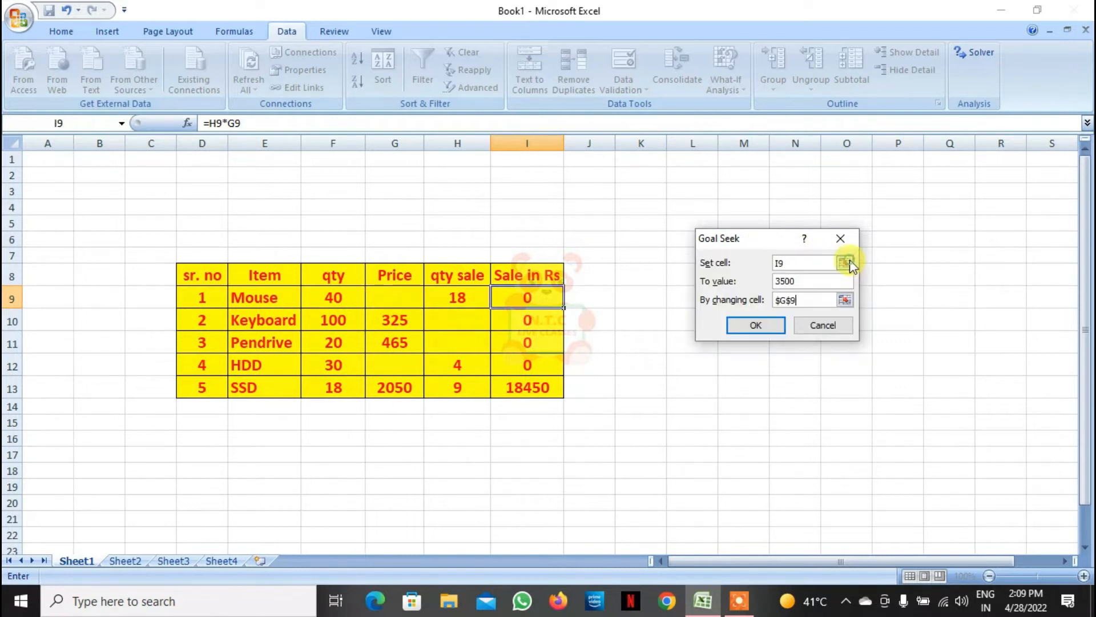
pyautogui.click(771, 326)
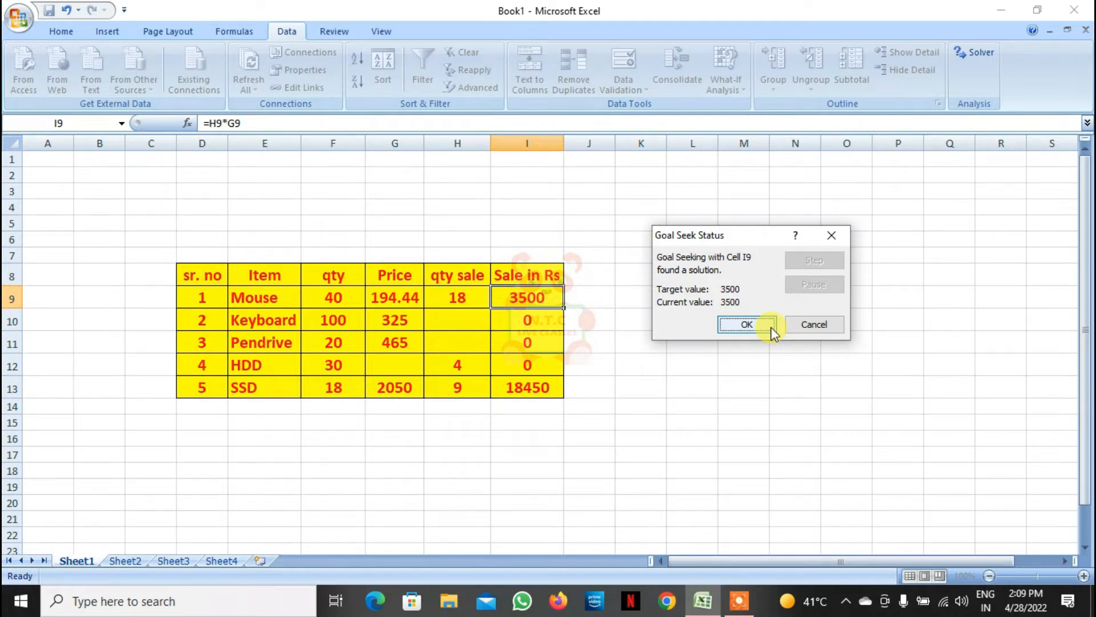
pyautogui.click(771, 326)
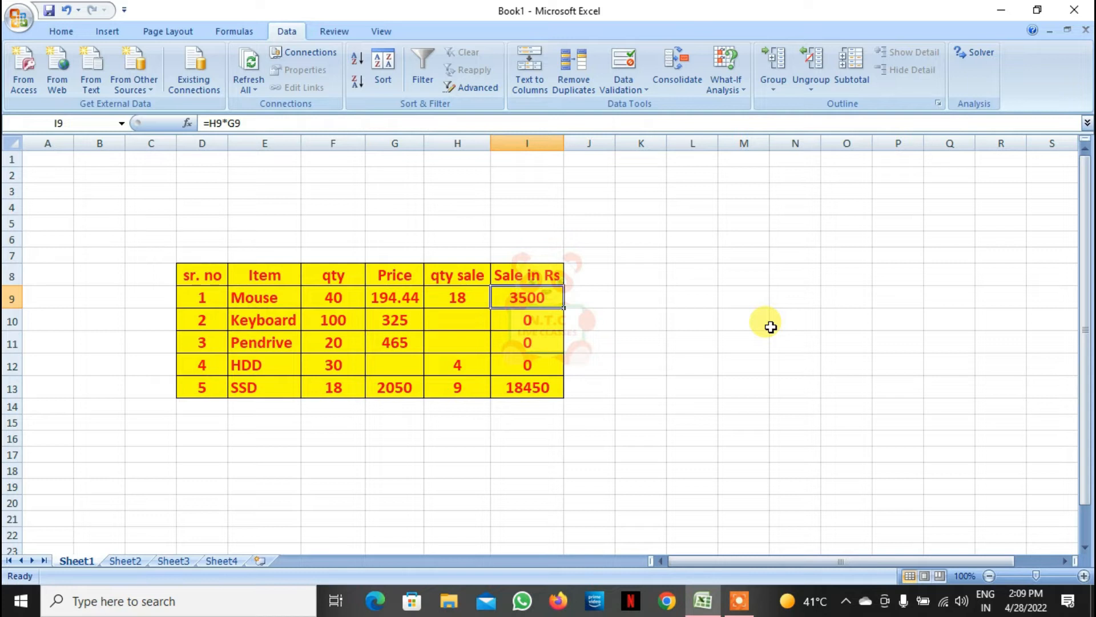
# - Goal Seek the Keyboard sale cell I10 to 5500 by changing the sold quantity in H10, and accept the solution
pyautogui.click(532, 315)
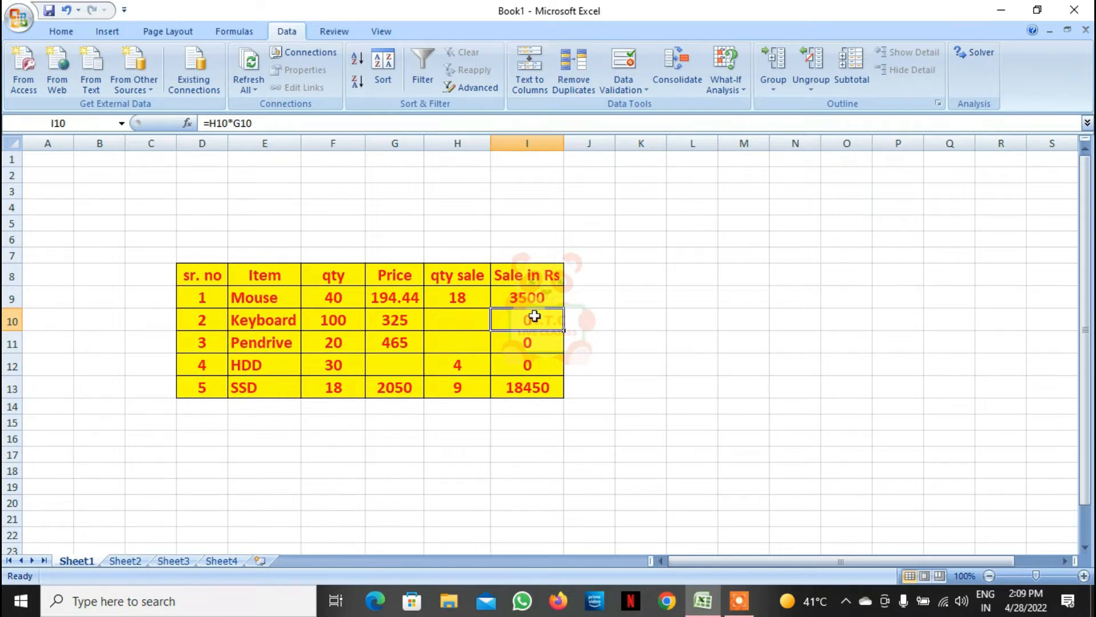
pyautogui.click(737, 91)
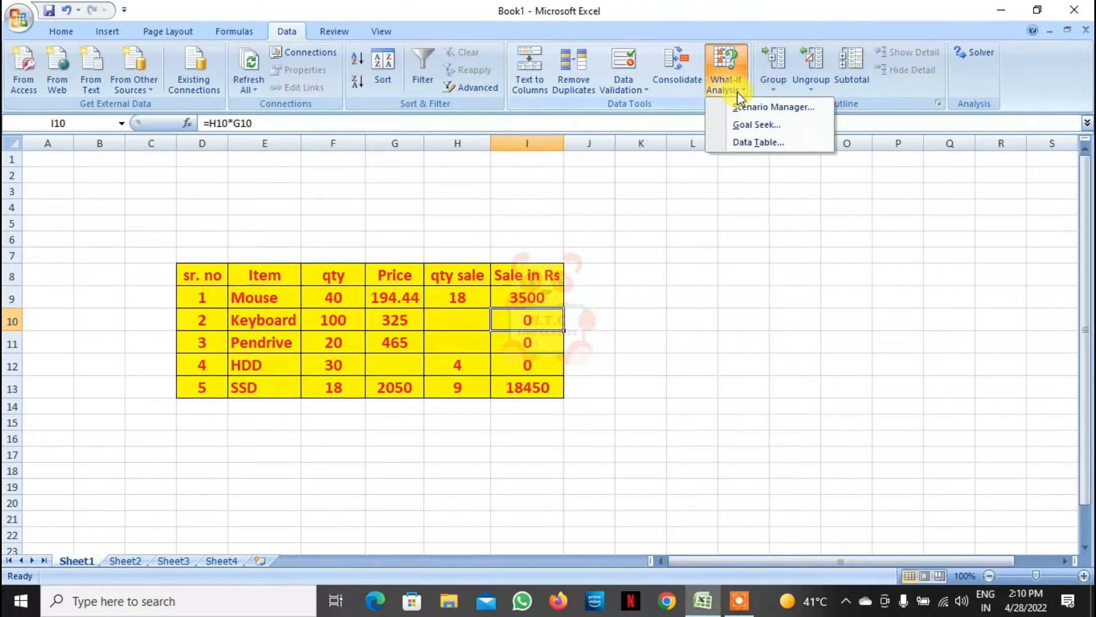
pyautogui.click(741, 121)
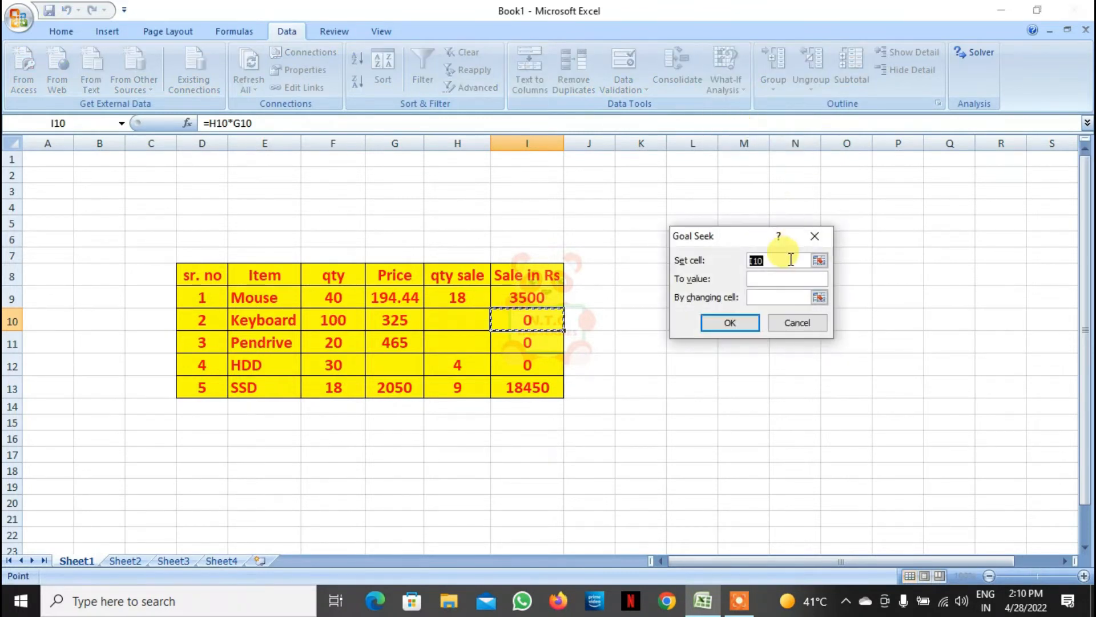
pyautogui.click(772, 278)
pyautogui.write('5500')
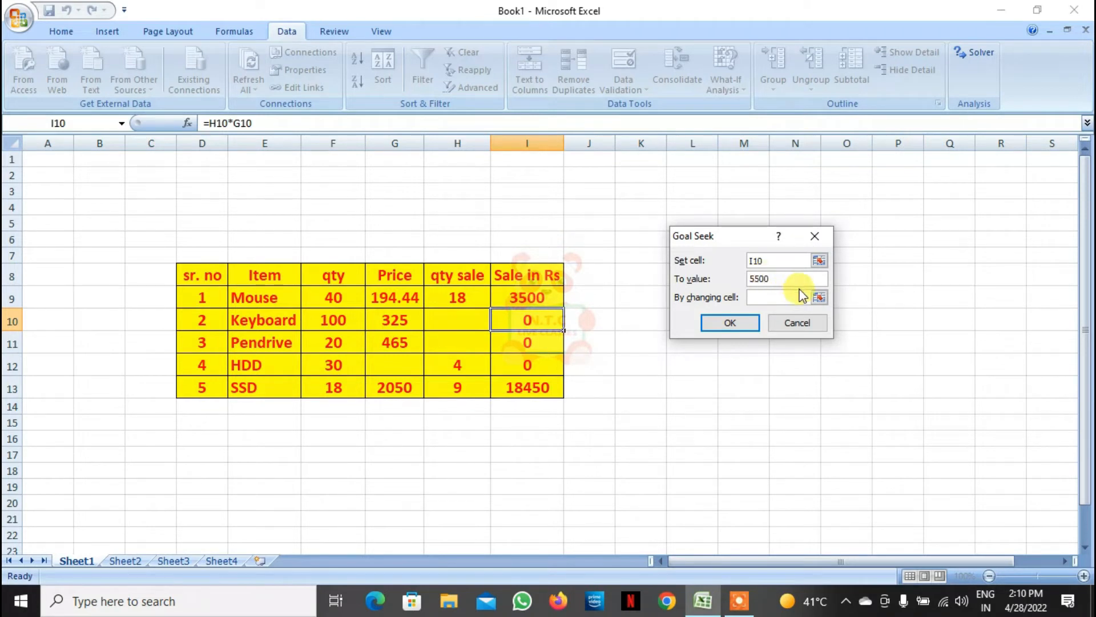
pyautogui.click(821, 300)
pyautogui.click(472, 320)
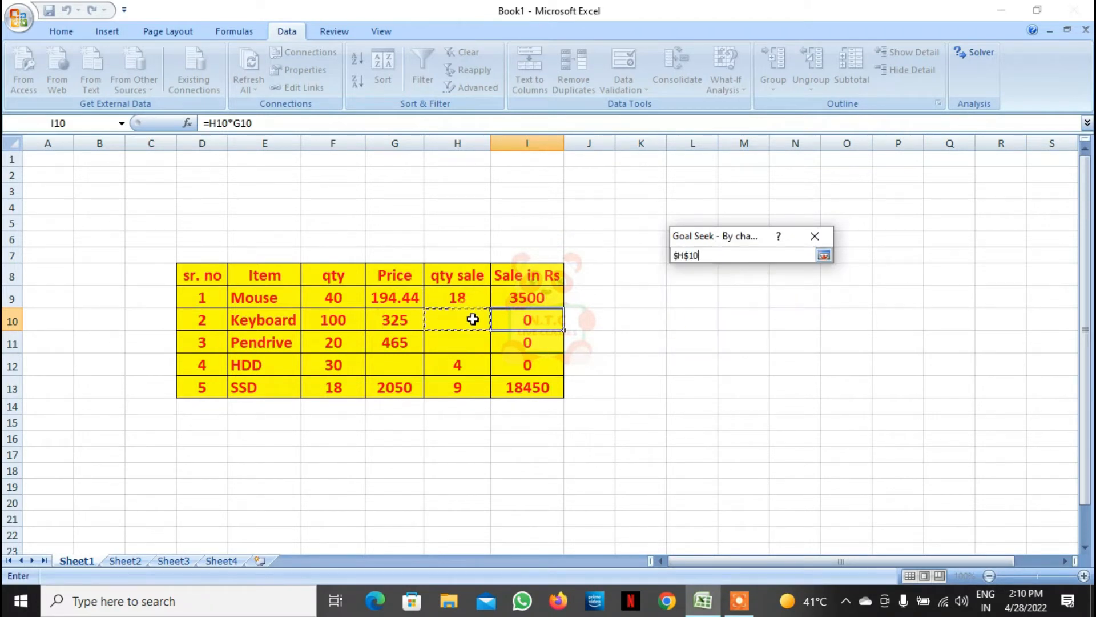
pyautogui.click(824, 255)
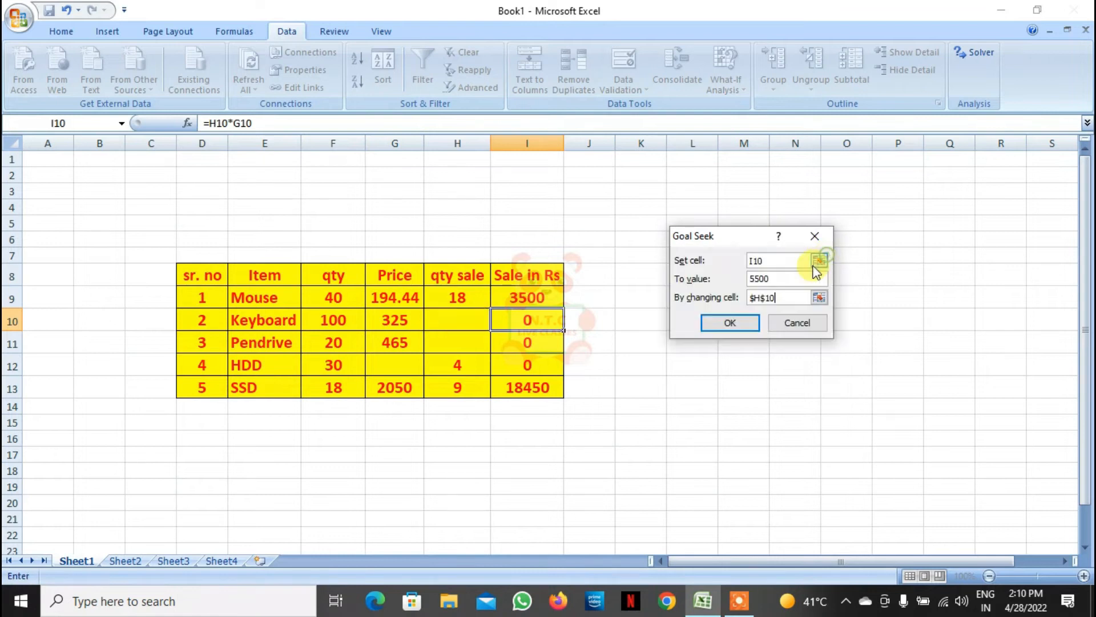
pyautogui.click(732, 330)
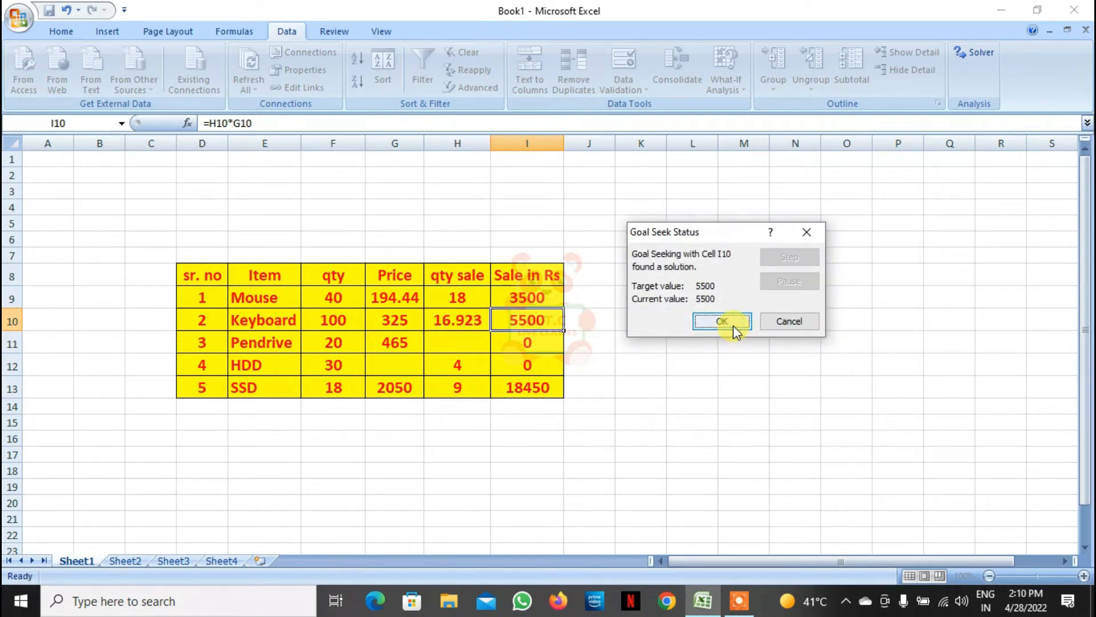
pyautogui.click(733, 326)
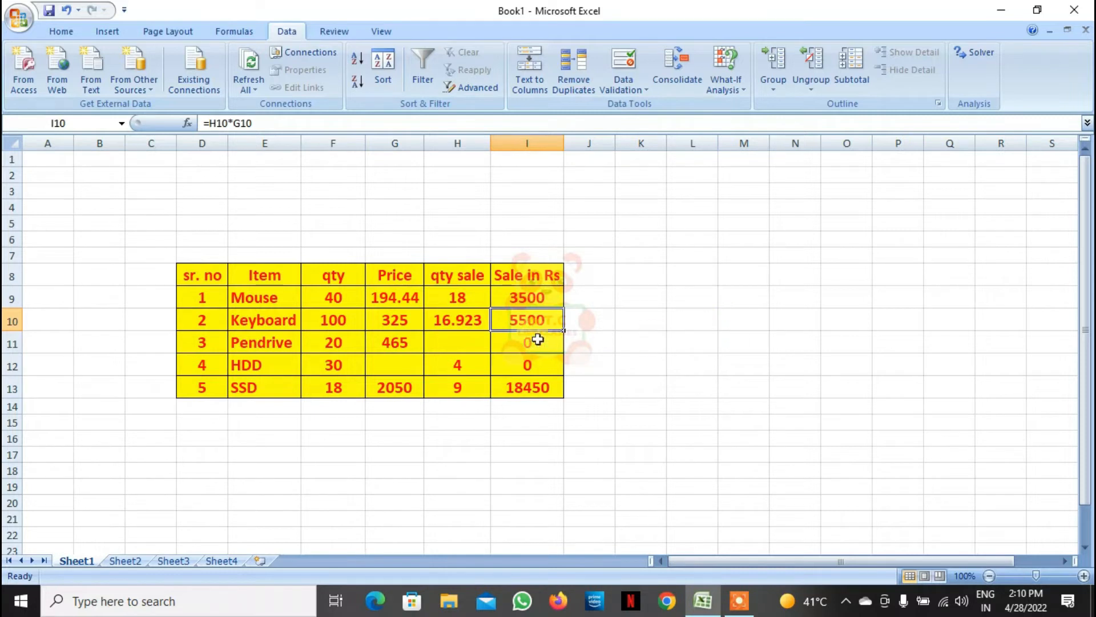
# - Goal Seek the Pendrive sale cell I11 to 6500 by changing the sold quantity in H11, and accept the solution
pyautogui.click(479, 347)
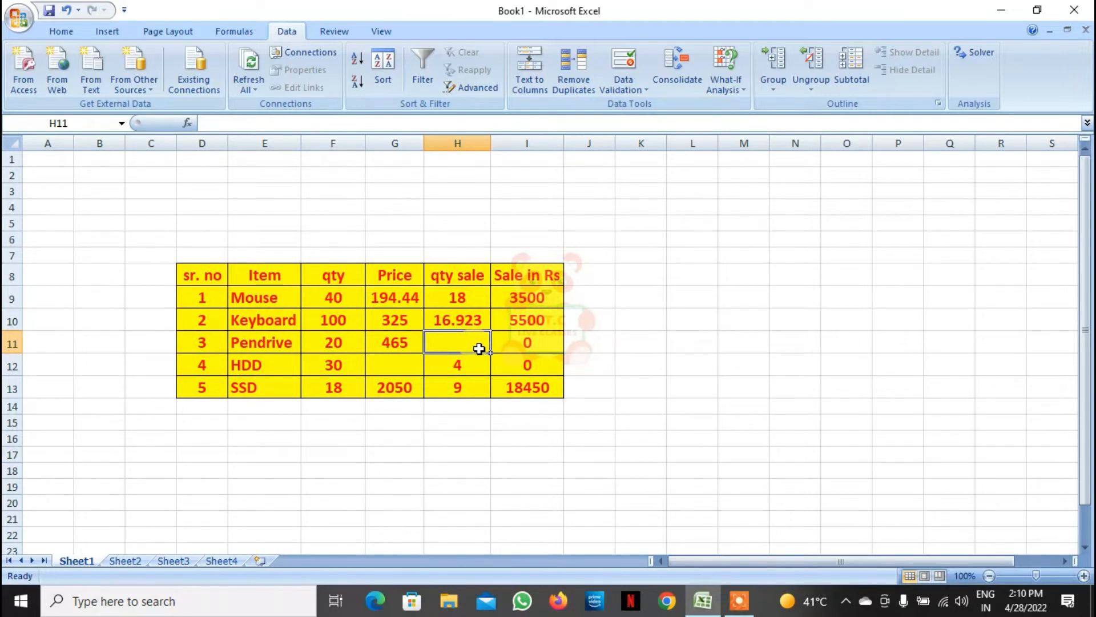
pyautogui.click(539, 345)
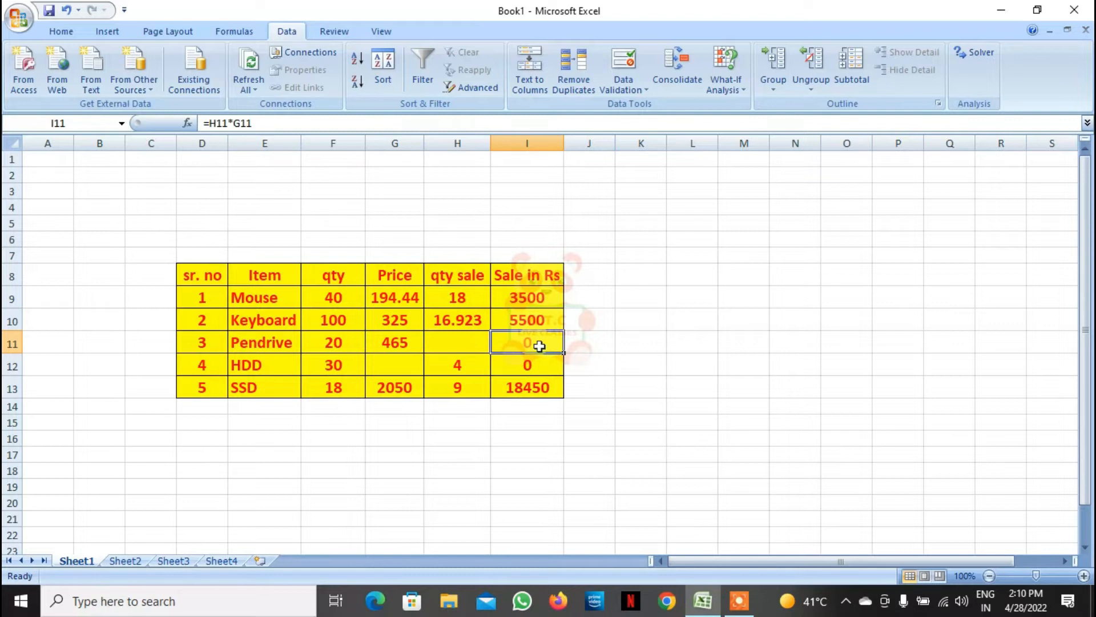
pyautogui.click(730, 92)
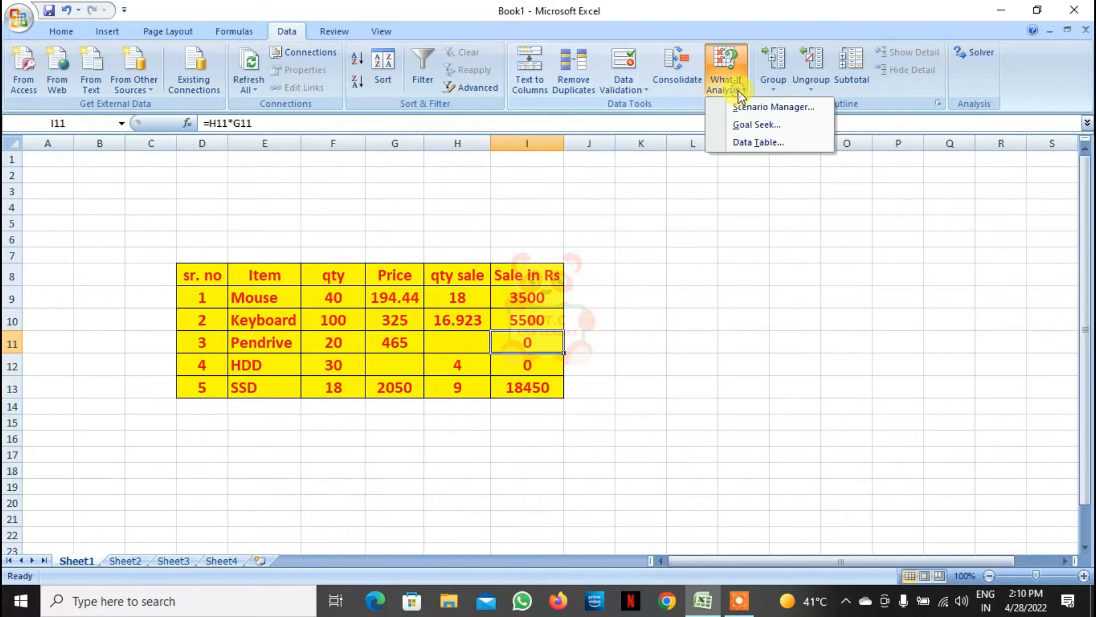
pyautogui.click(753, 125)
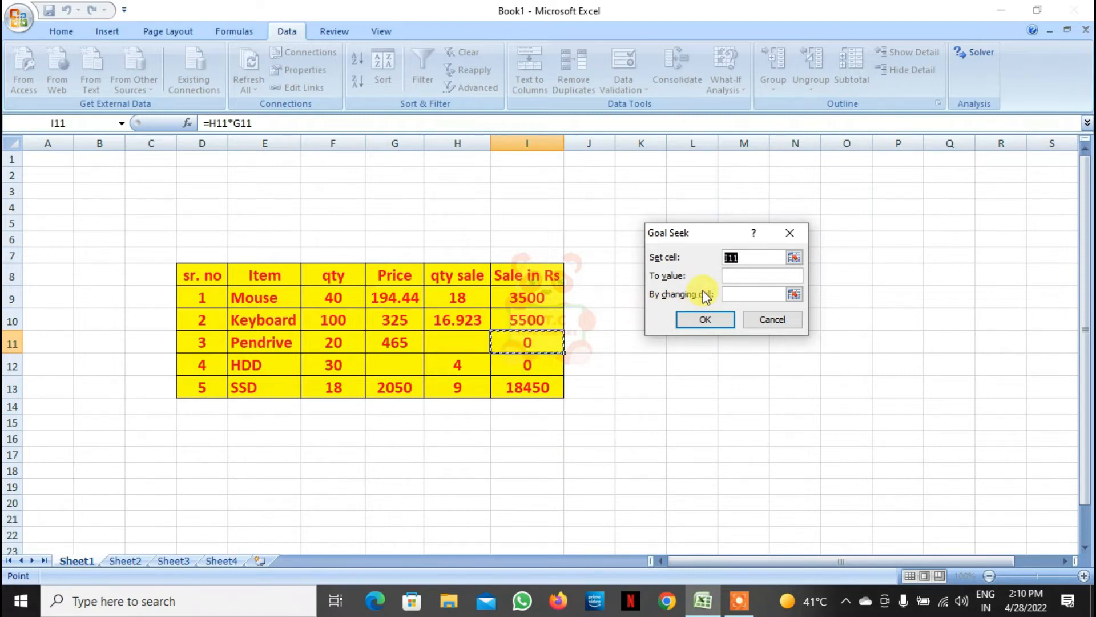
pyautogui.click(752, 277)
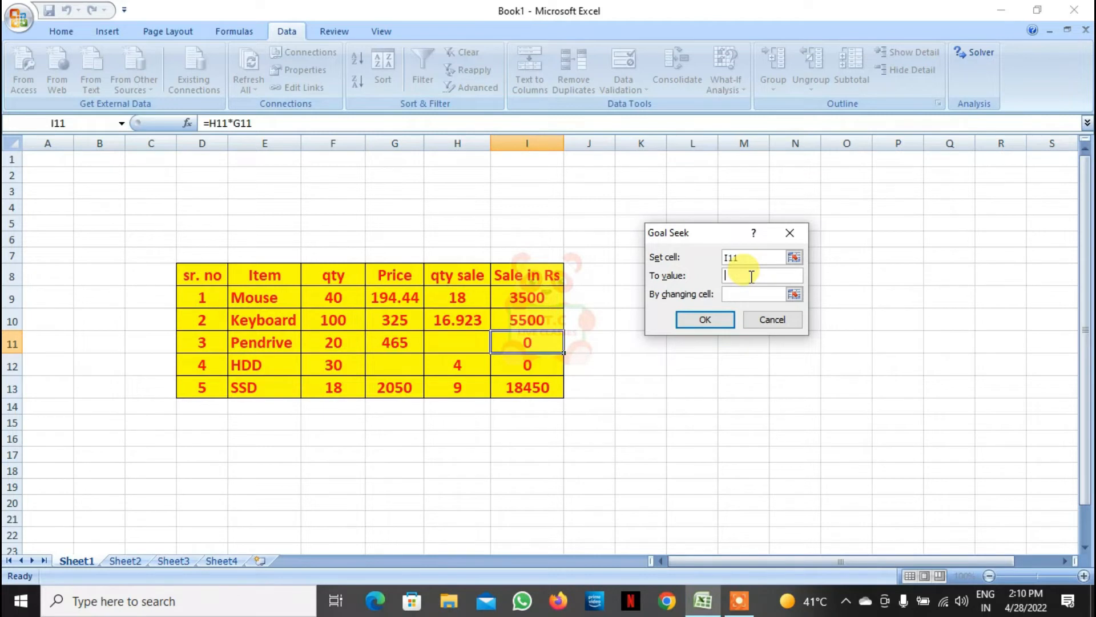
pyautogui.write('659')
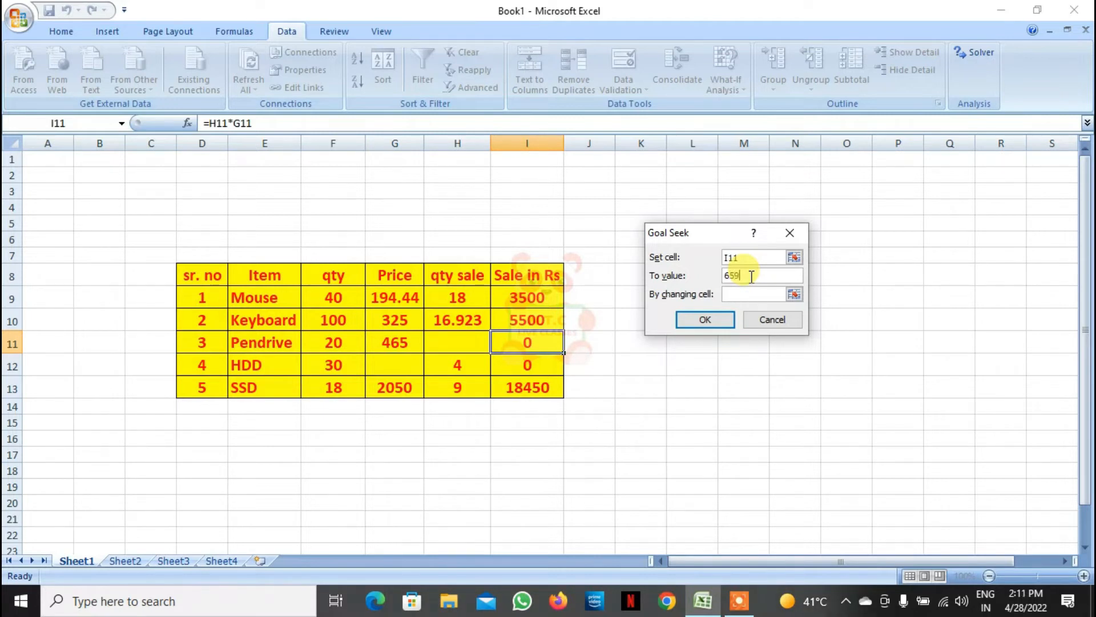
pyautogui.press('BackSpace')
pyautogui.write('00')
pyautogui.click(794, 295)
pyautogui.click(463, 341)
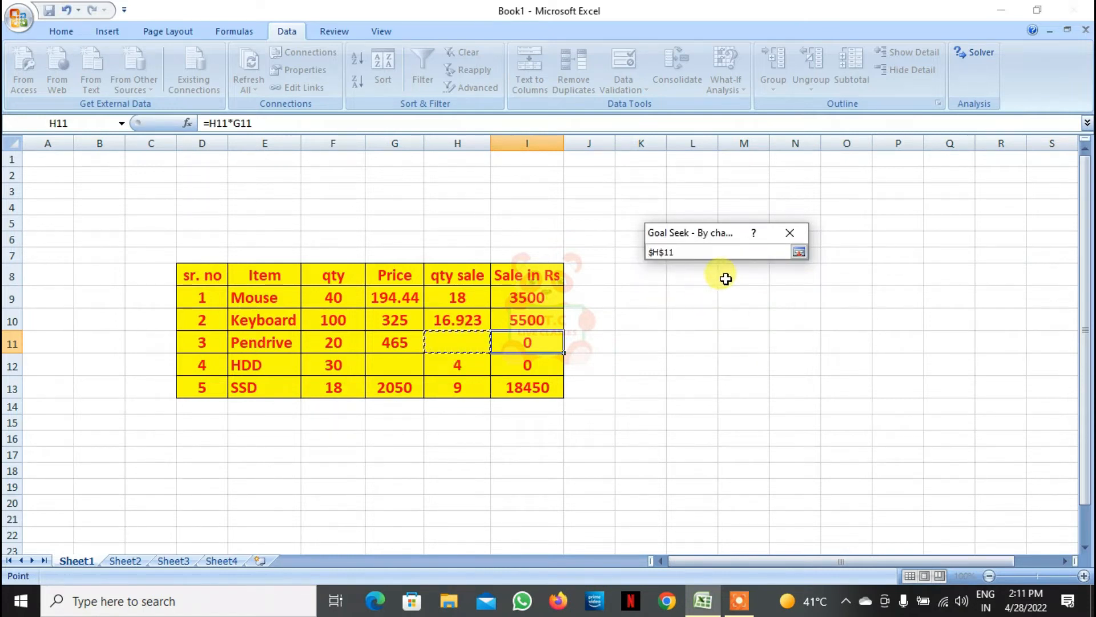
pyautogui.click(799, 252)
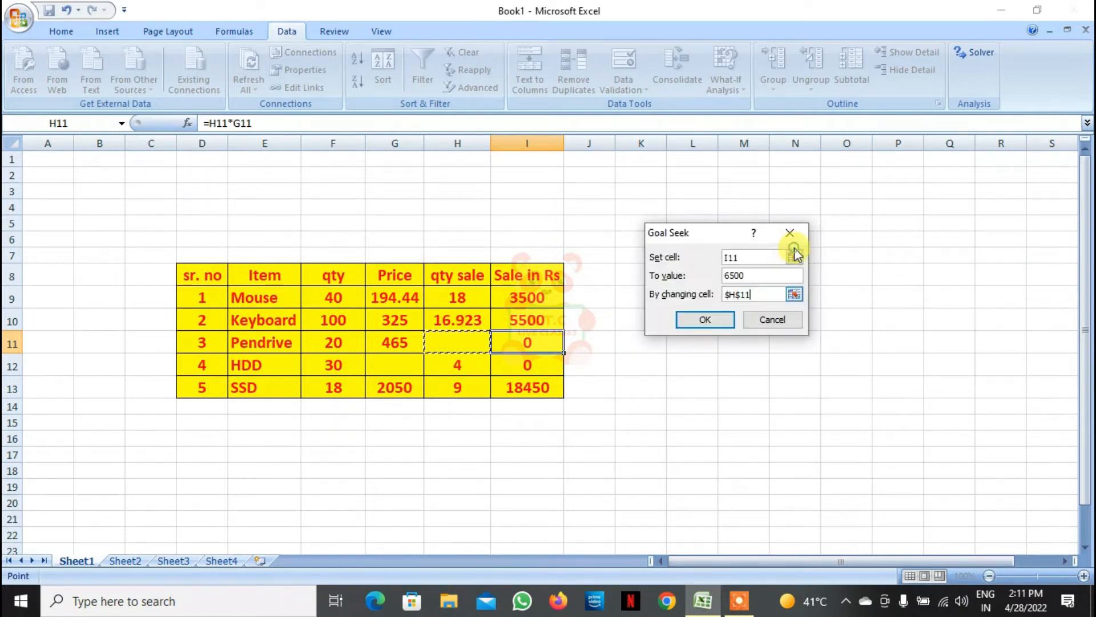
pyautogui.click(728, 322)
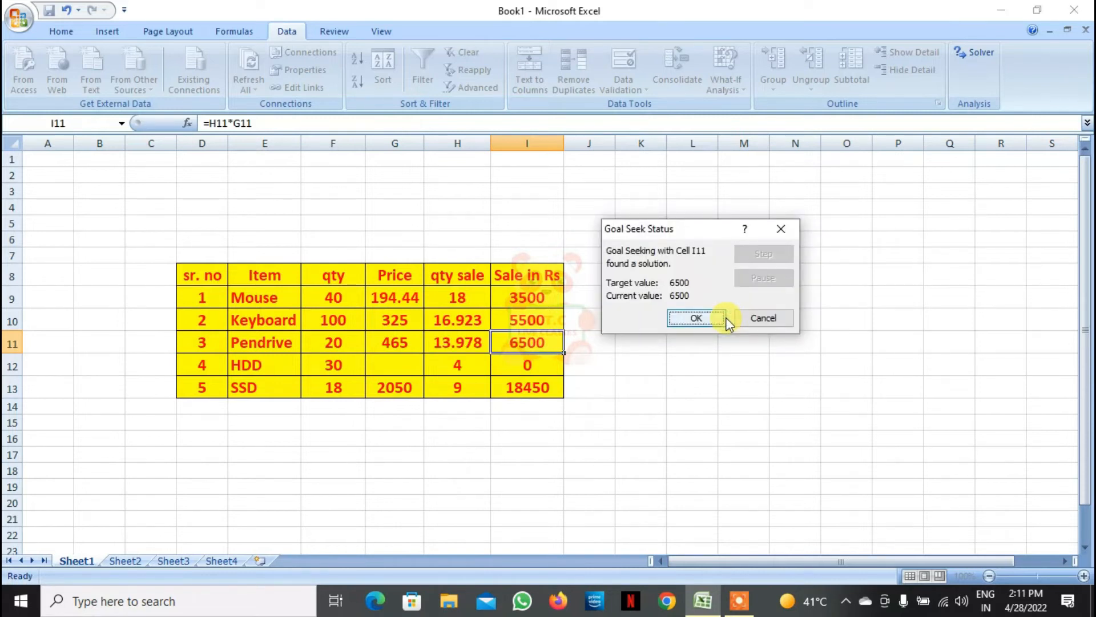
pyautogui.click(728, 321)
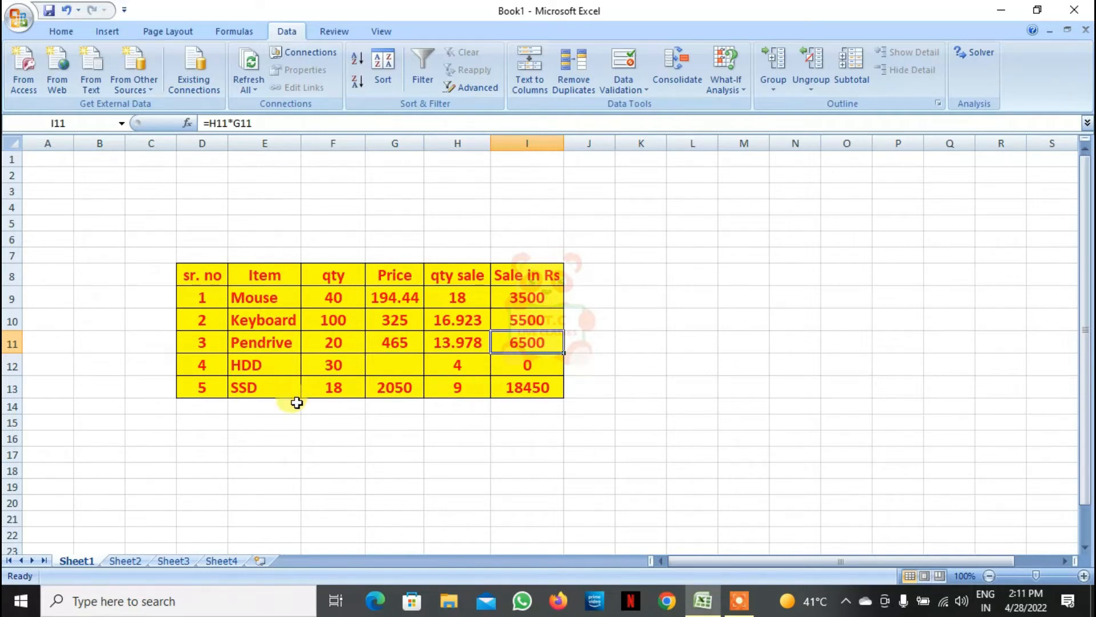
# - Switch to Sheet2 with the student marks table
pyautogui.click(139, 557)
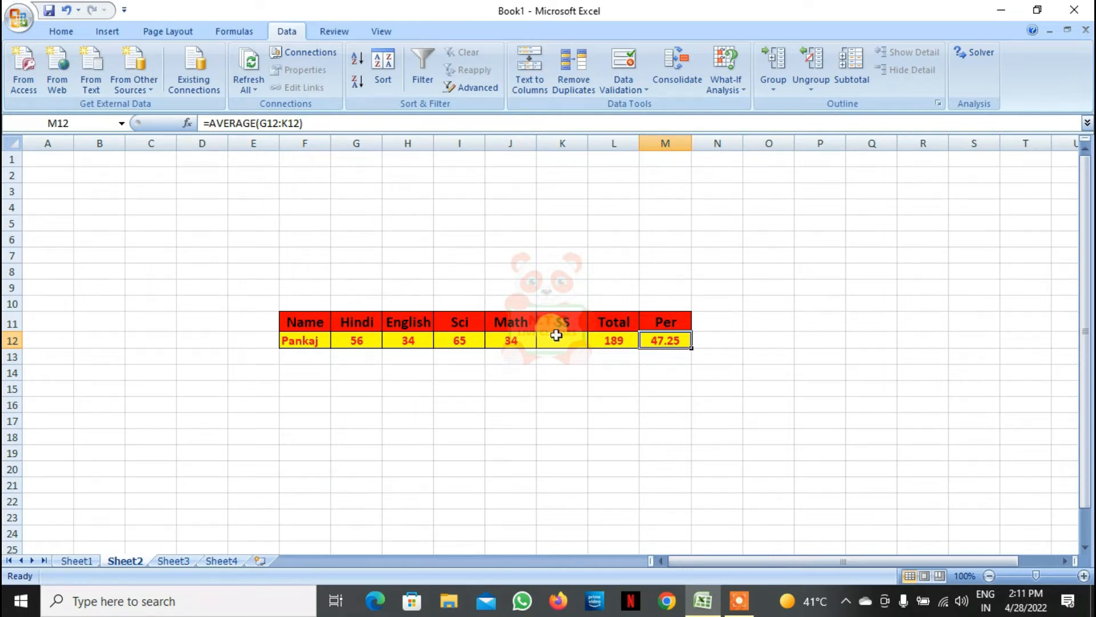
# - Try Goal Seek on the Total cell L12 with target 300 by changing the SS mark in K12, and discard the solution
pyautogui.click(616, 336)
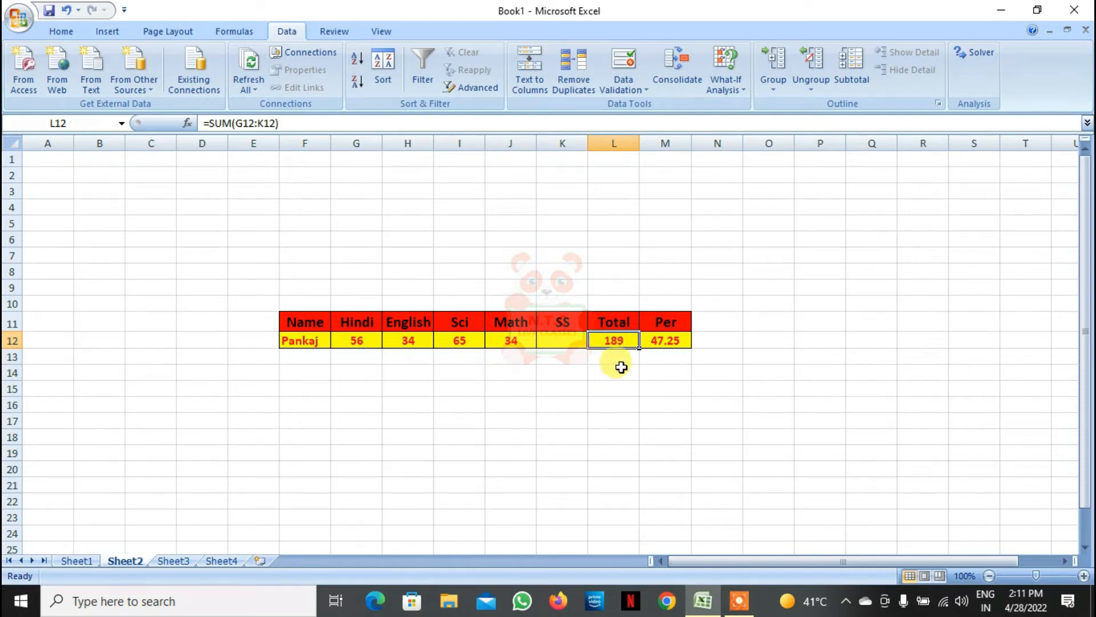
pyautogui.click(727, 91)
pyautogui.click(740, 123)
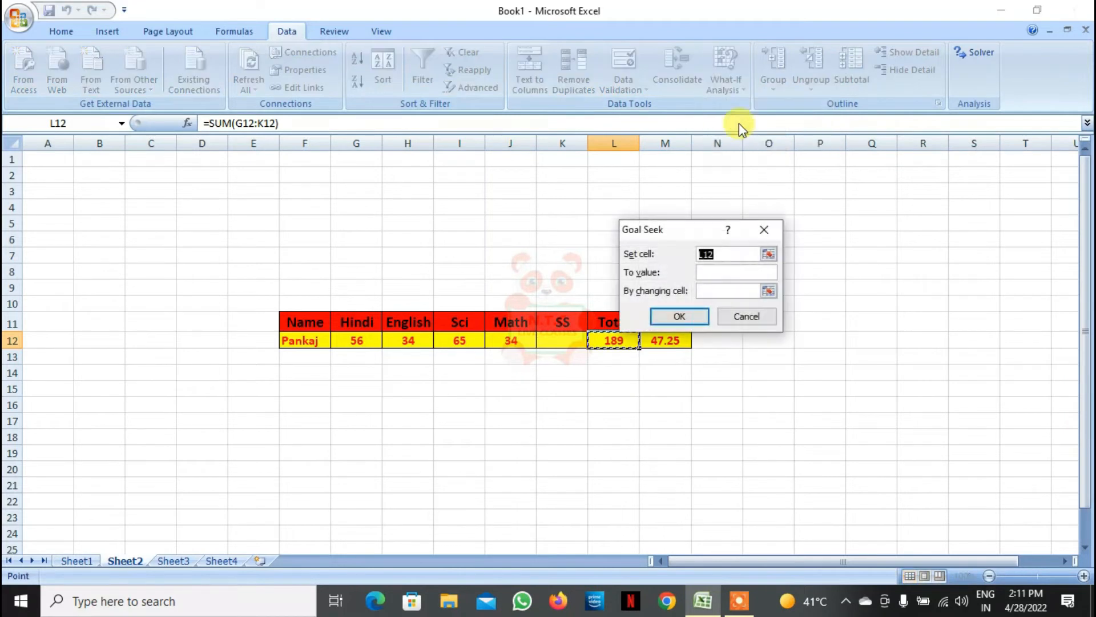
pyautogui.click(731, 271)
pyautogui.write('300')
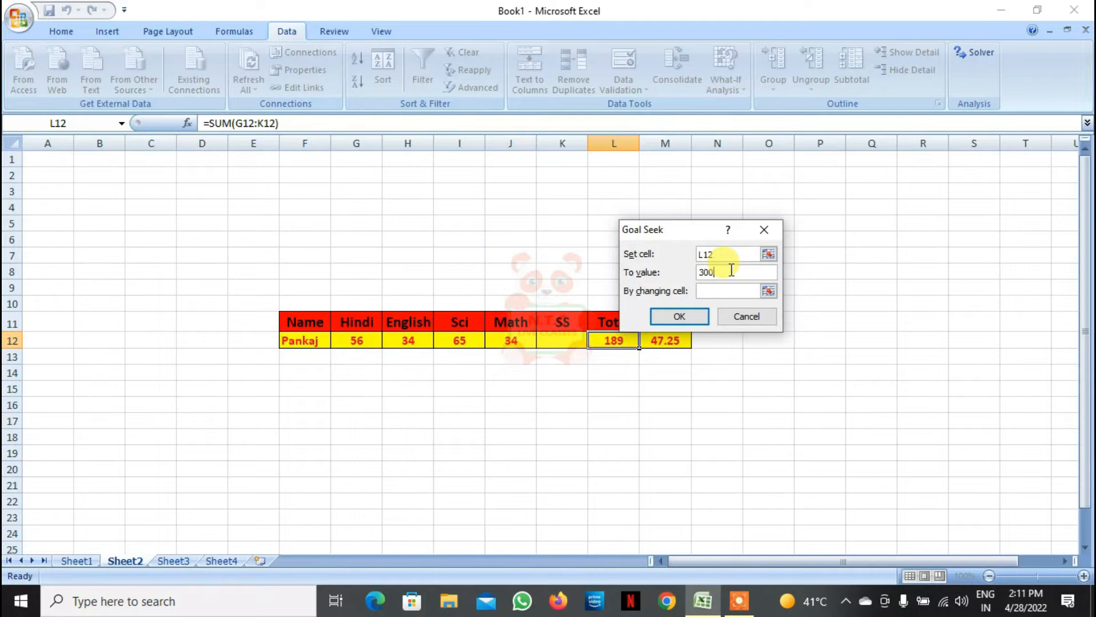
pyautogui.click(768, 291)
pyautogui.click(558, 336)
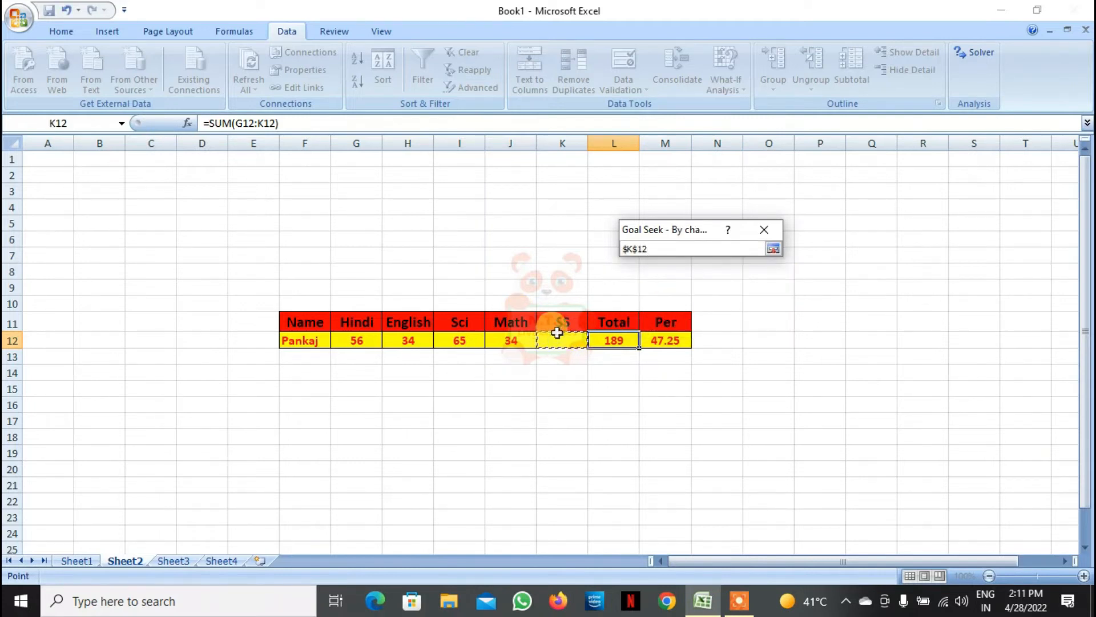
pyautogui.click(772, 249)
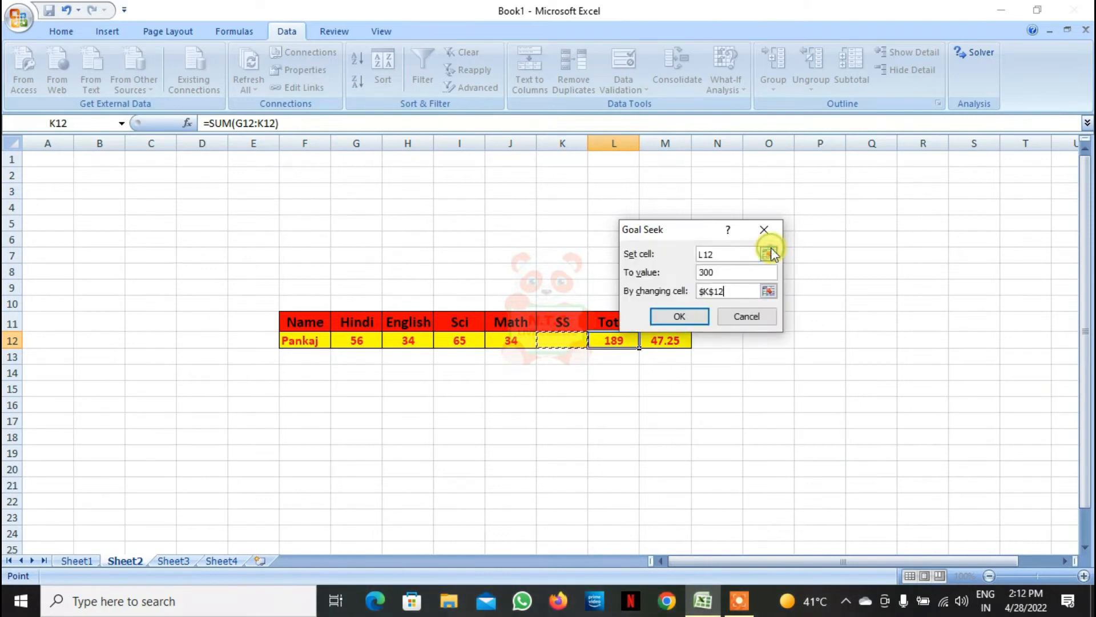
pyautogui.click(690, 317)
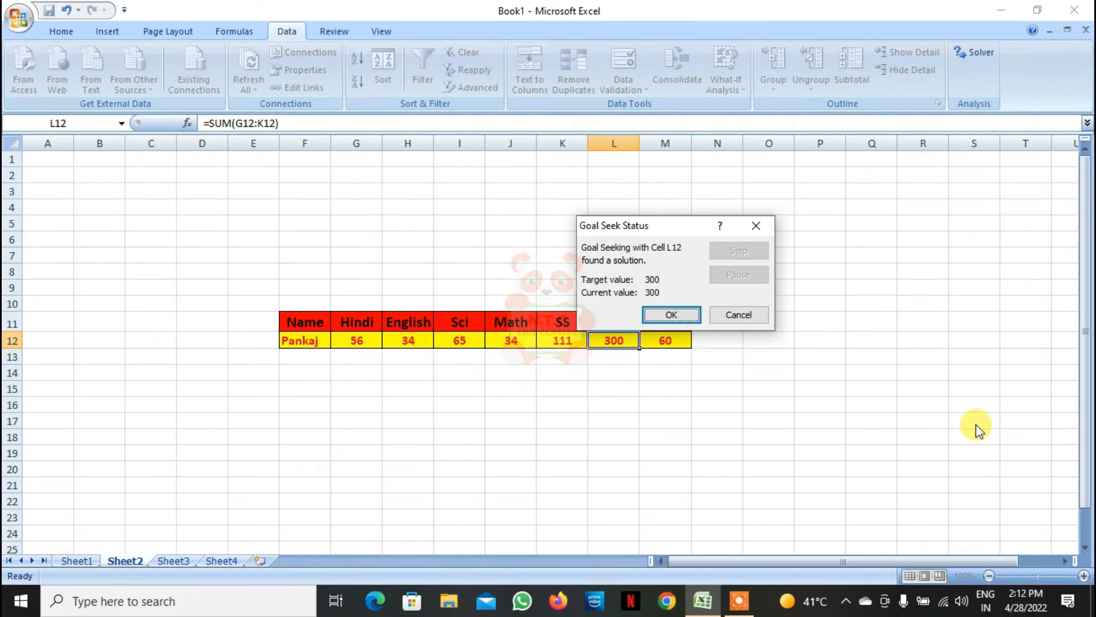
pyautogui.click(745, 315)
# - Try Goal Seek on the Per cell M12 with target 55% by changing the SS mark in K12, and discard the solution
pyautogui.click(678, 341)
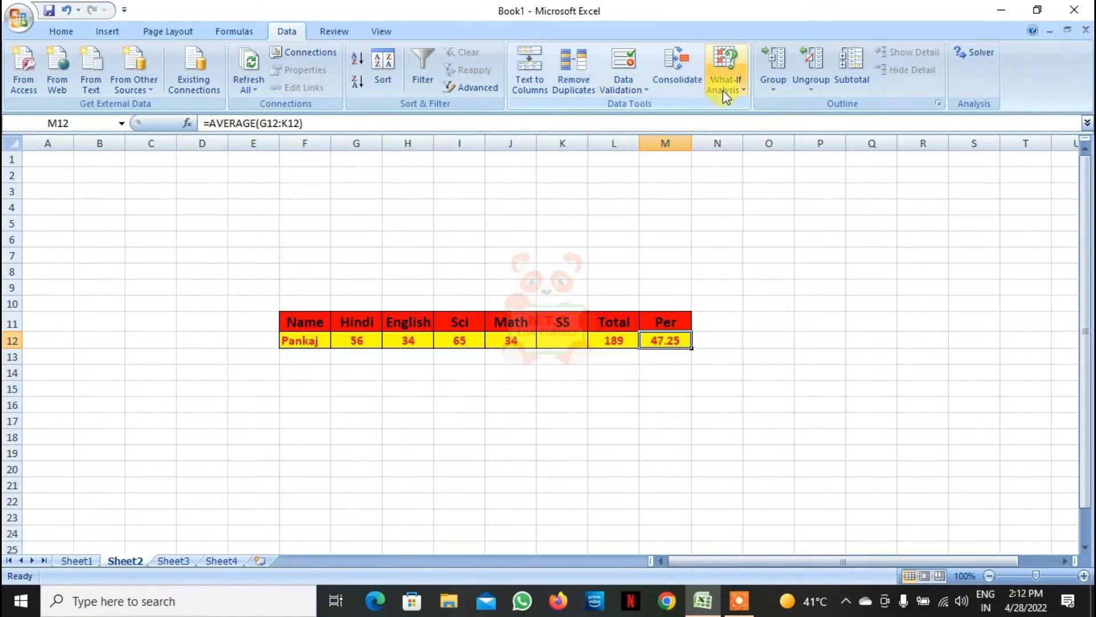
pyautogui.click(738, 87)
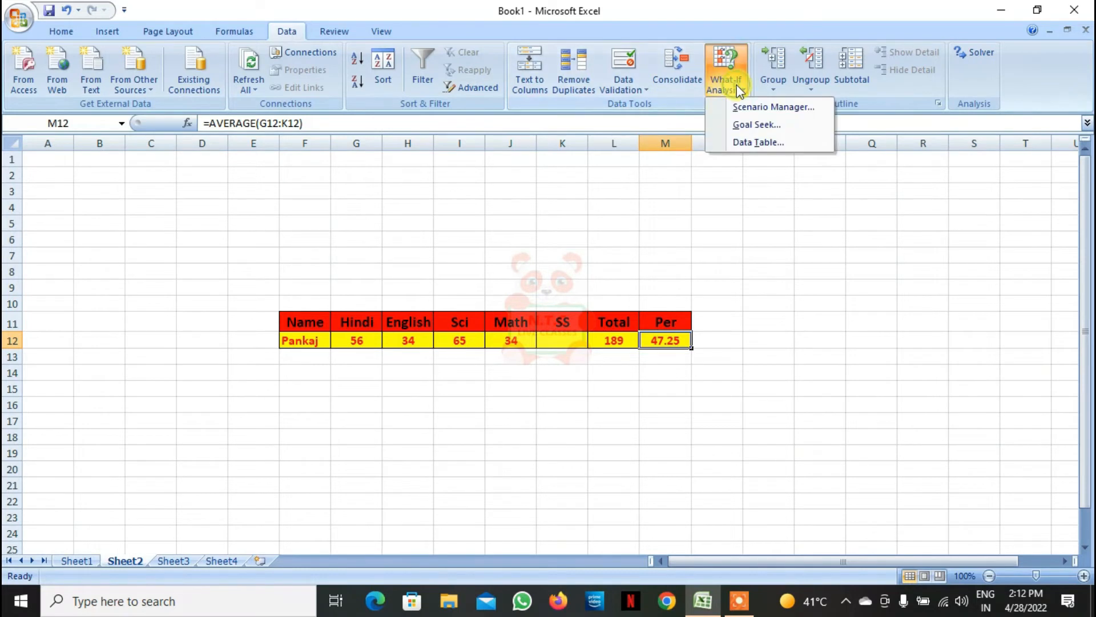
pyautogui.click(748, 123)
pyautogui.moveTo(673, 229); pyautogui.dragTo(791, 179)
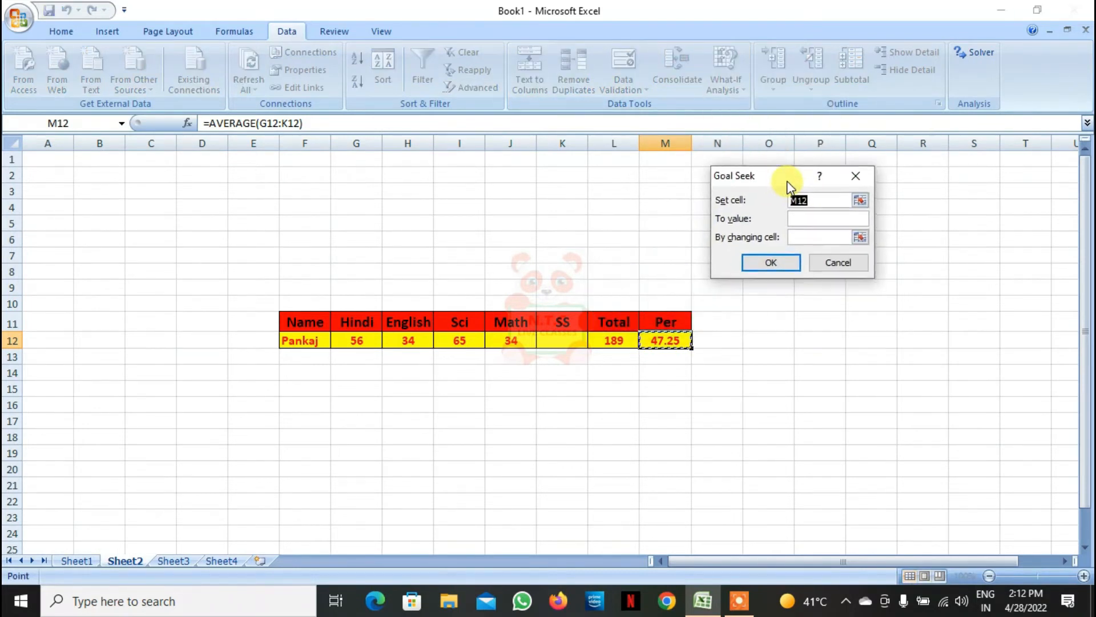
pyautogui.click(811, 218)
pyautogui.write('55%')
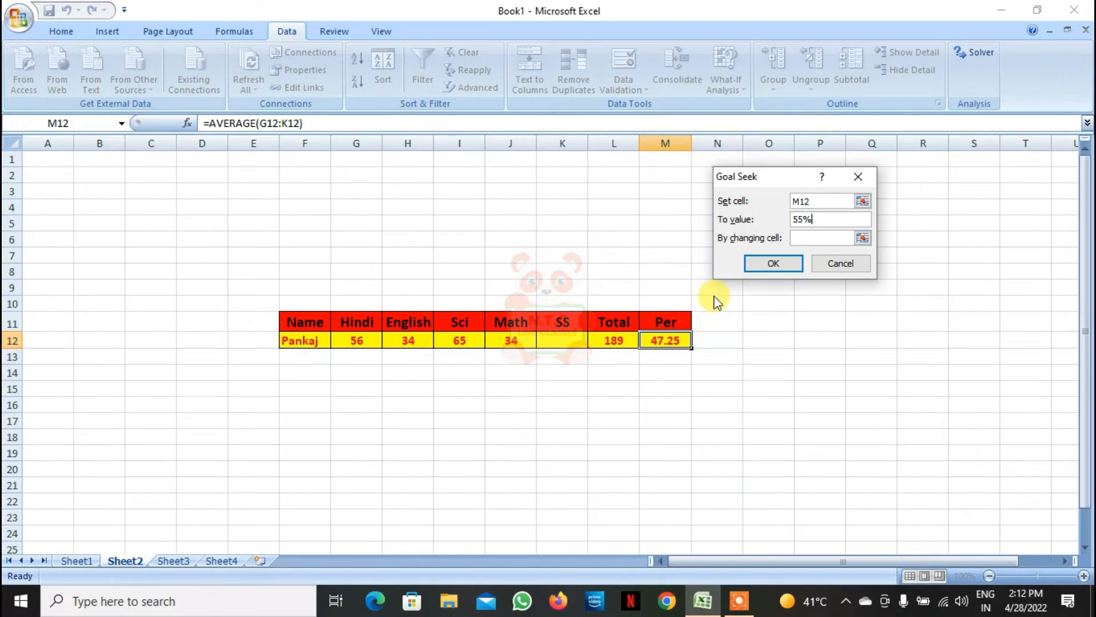
pyautogui.click(863, 238)
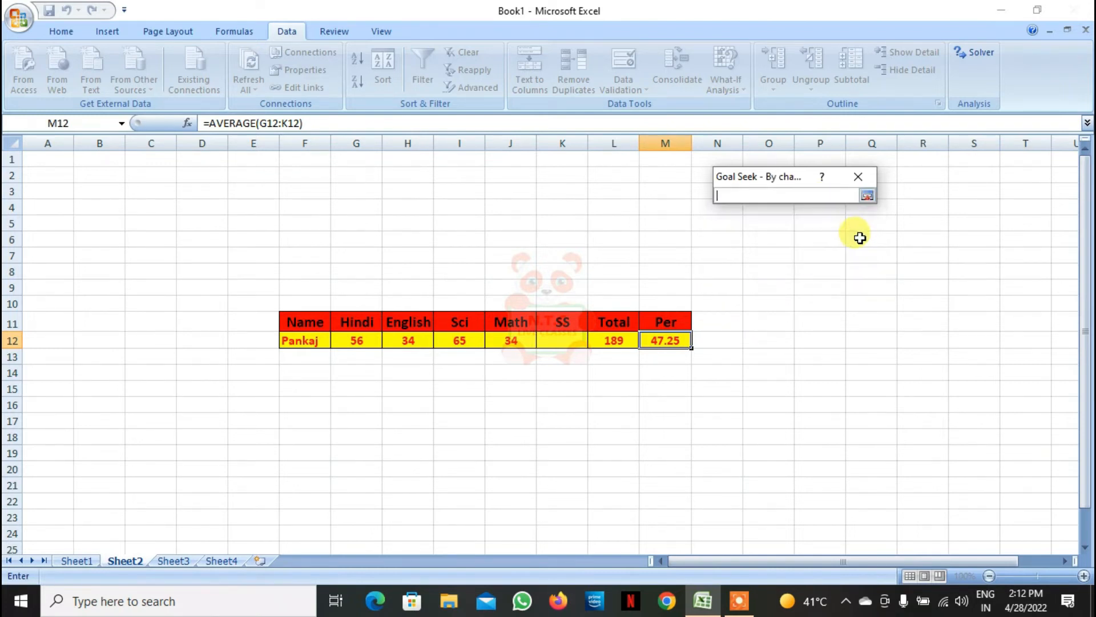
pyautogui.click(577, 341)
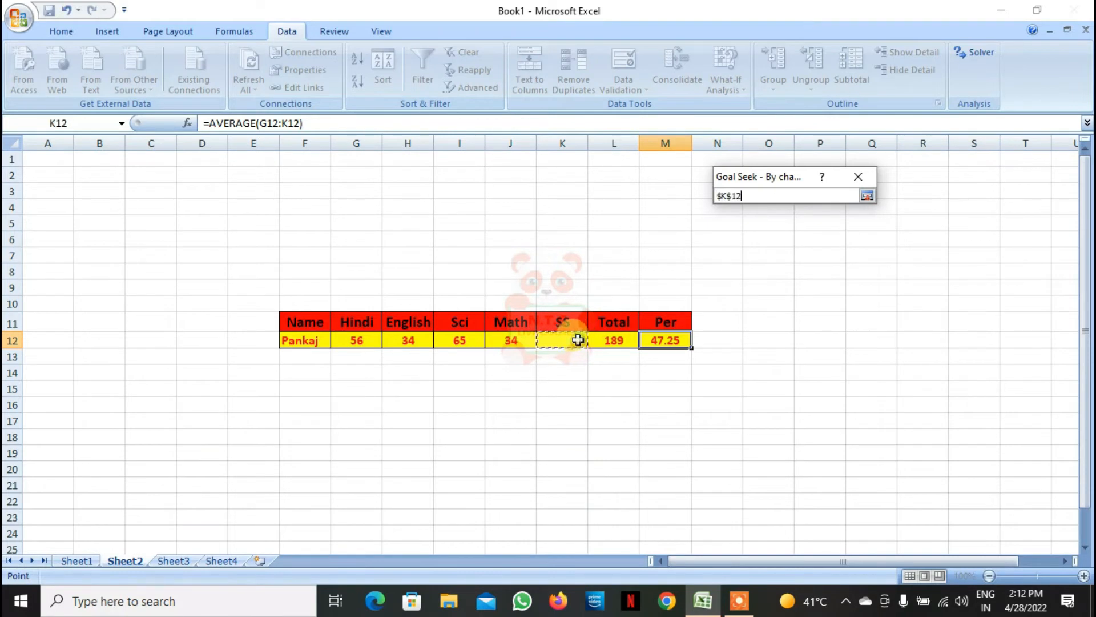
pyautogui.click(867, 195)
pyautogui.click(800, 271)
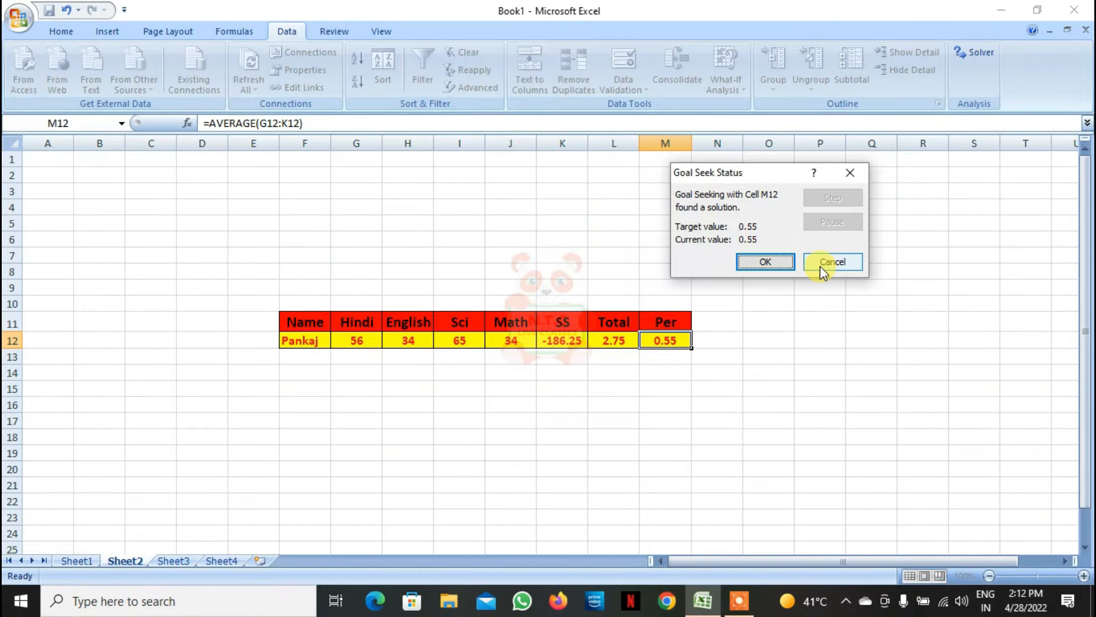
pyautogui.click(819, 266)
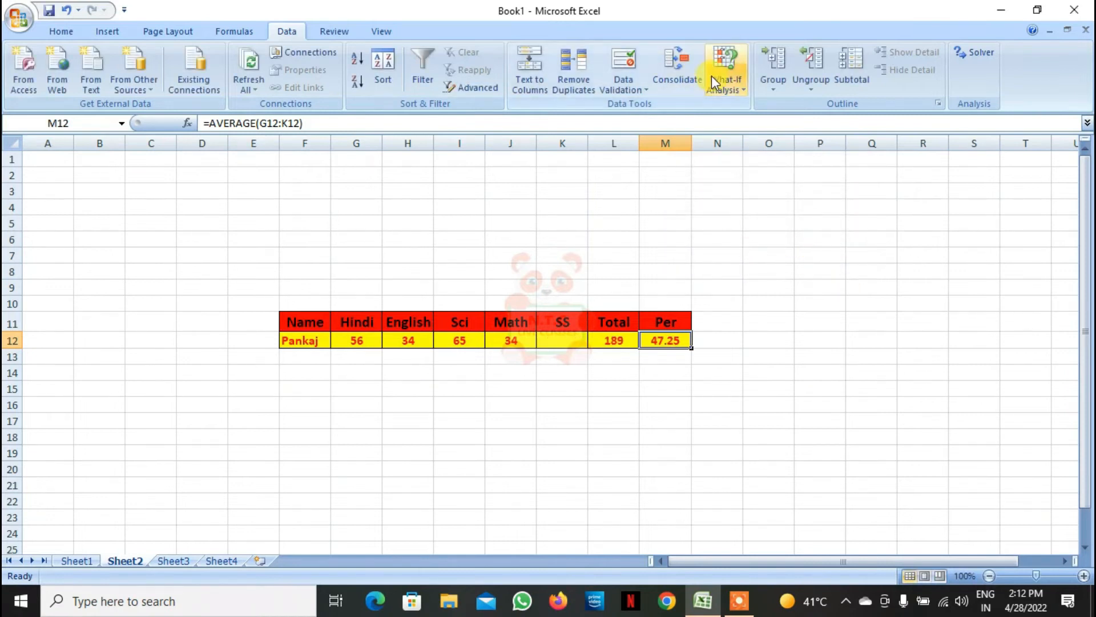
# - Goal Seek the Per cell M12 to 55 by changing the SS mark in K12, and accept the solution
pyautogui.click(729, 86)
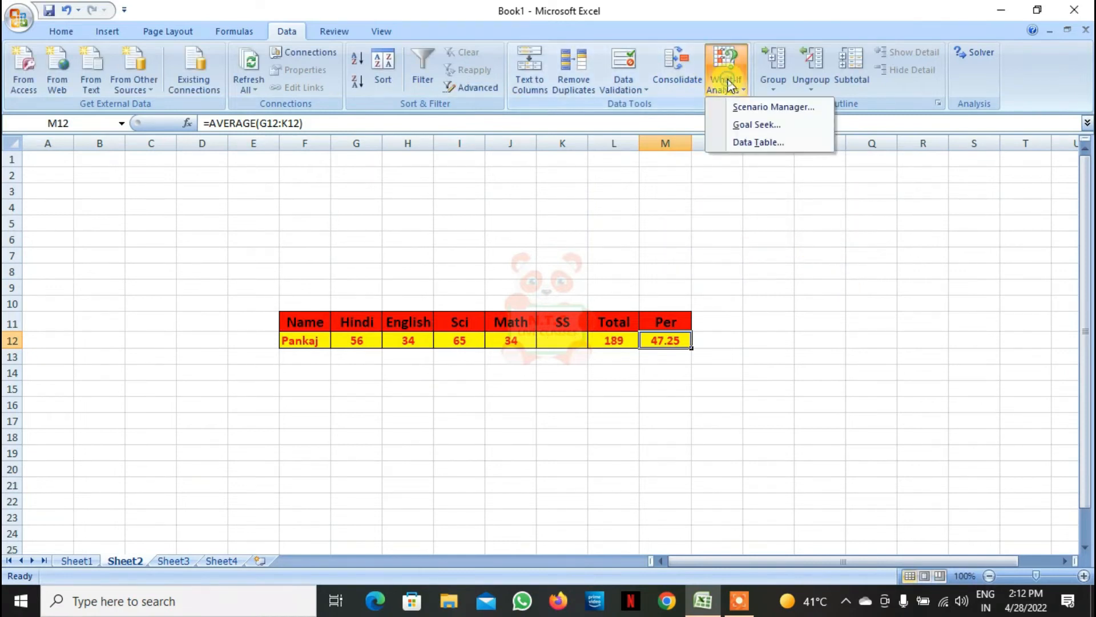
pyautogui.click(751, 124)
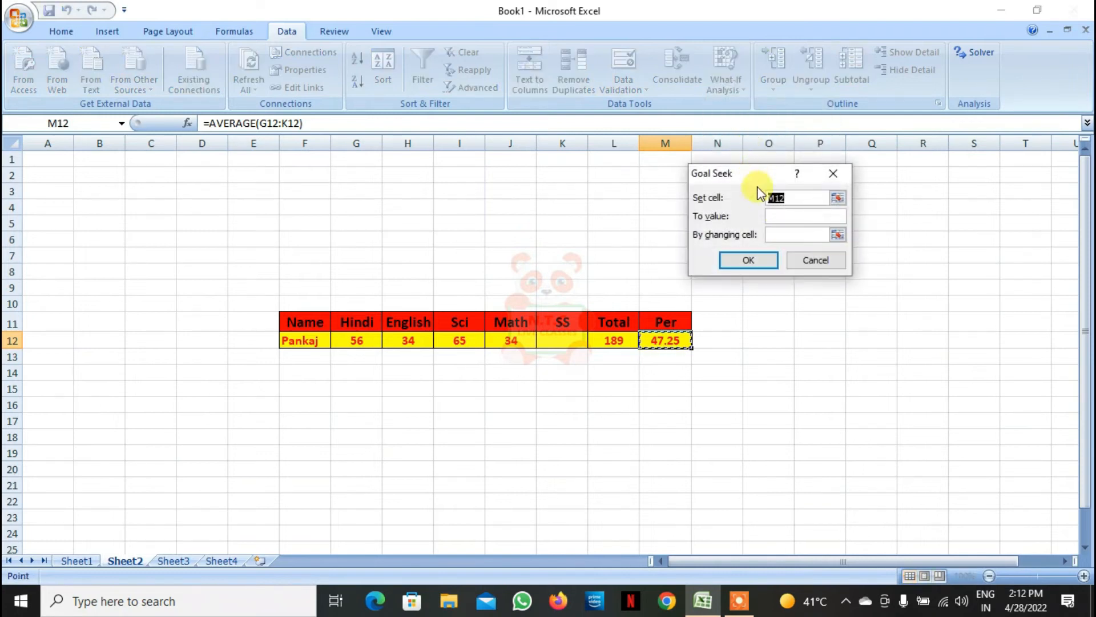
pyautogui.click(772, 215)
pyautogui.write('50')
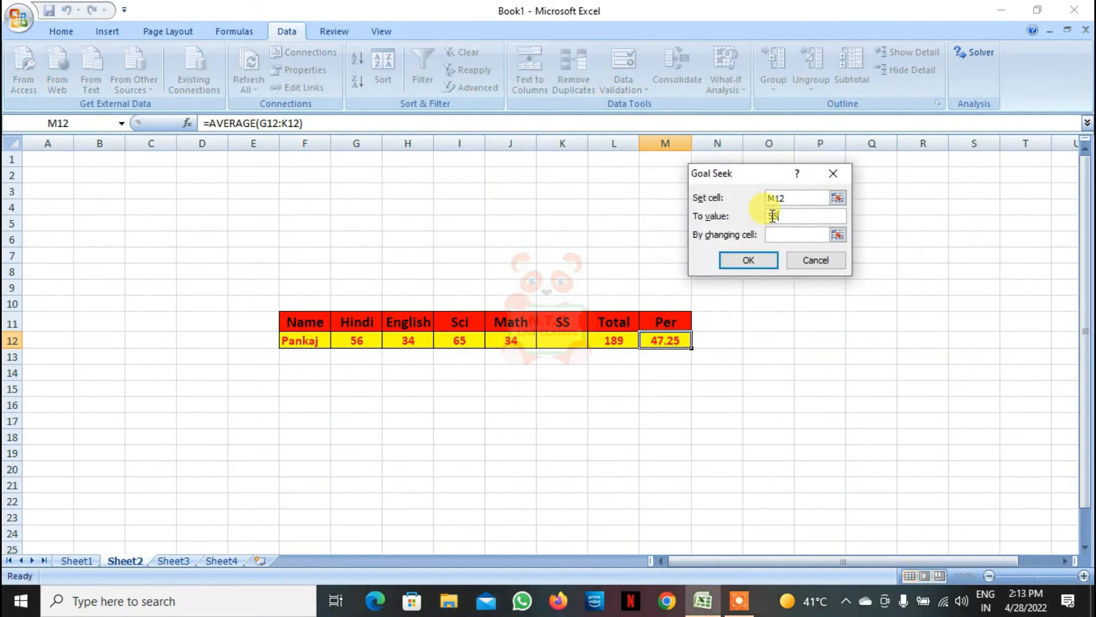
pyautogui.click(837, 234)
pyautogui.click(570, 338)
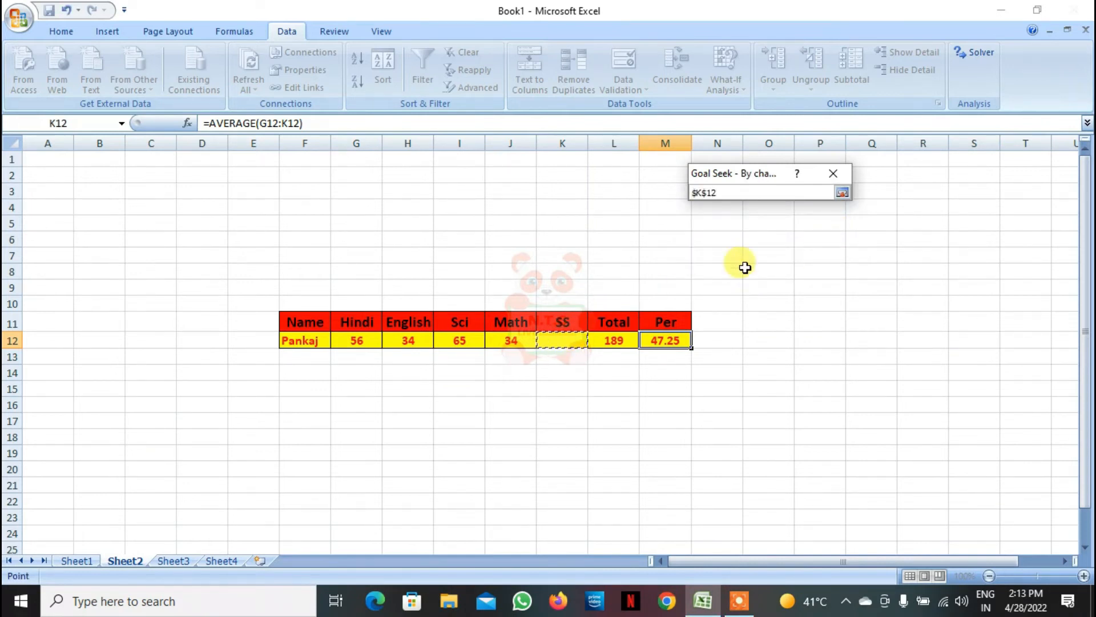
pyautogui.click(842, 193)
pyautogui.click(755, 262)
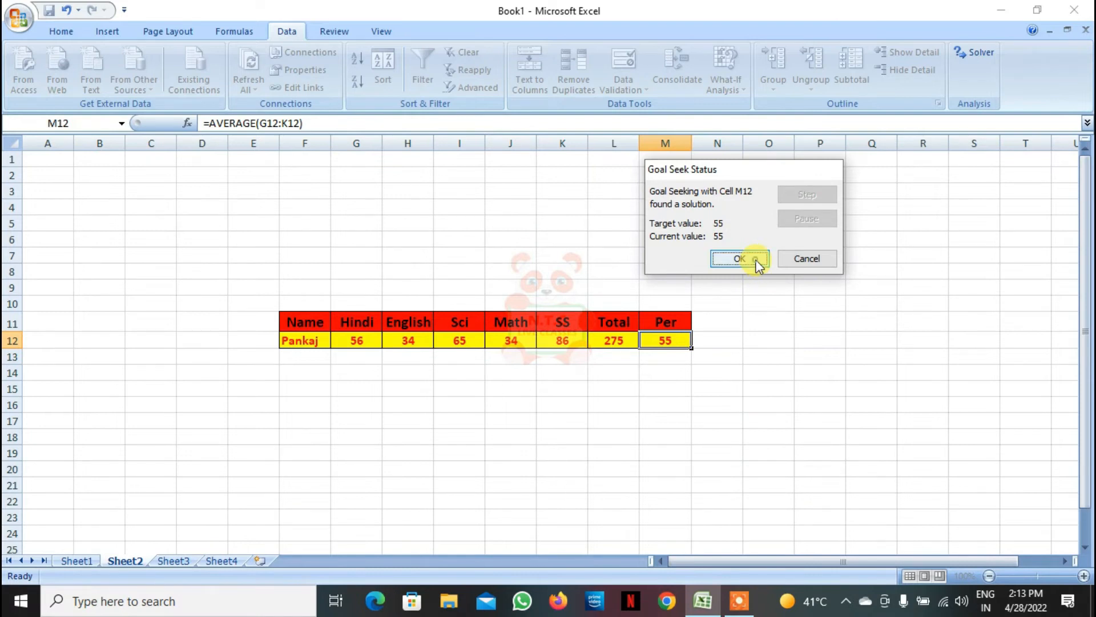
pyautogui.click(755, 262)
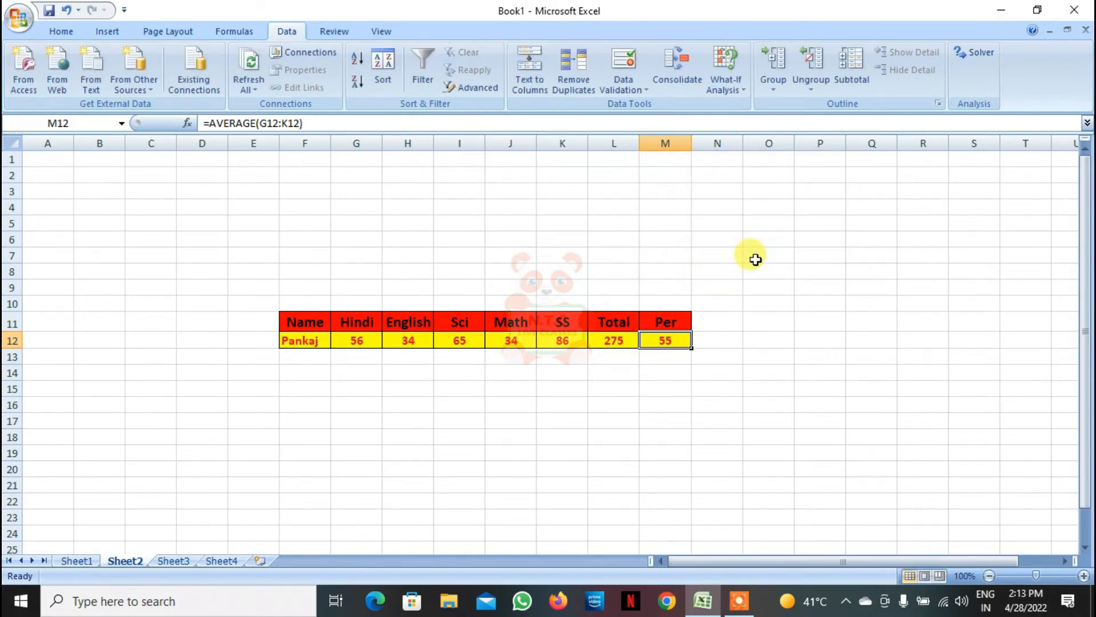
pyautogui.moveTo(755, 260); pyautogui.dragTo(726, 379)
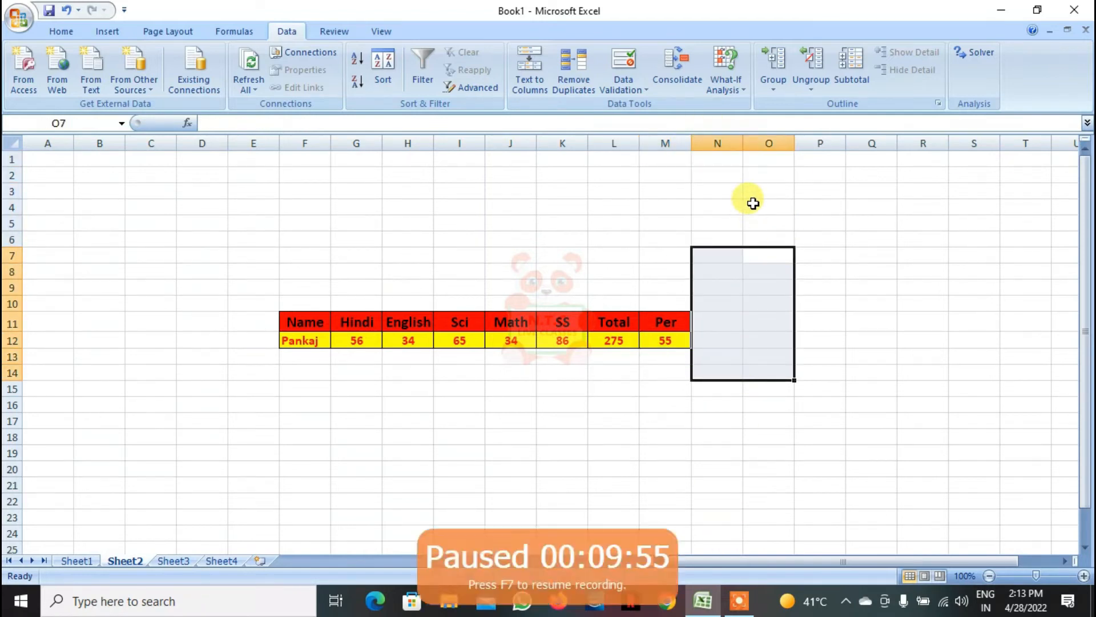
# - Goal Seek the Total cell L12 to 255 by changing the Sci mark in I12, and accept the solution
pyautogui.click(615, 341)
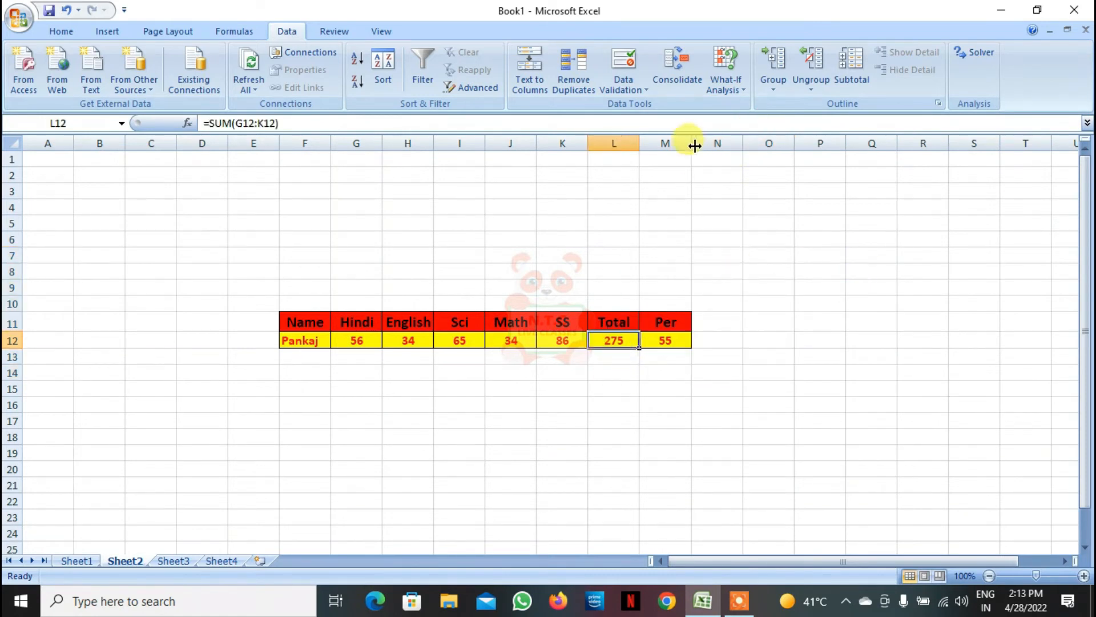
pyautogui.click(736, 85)
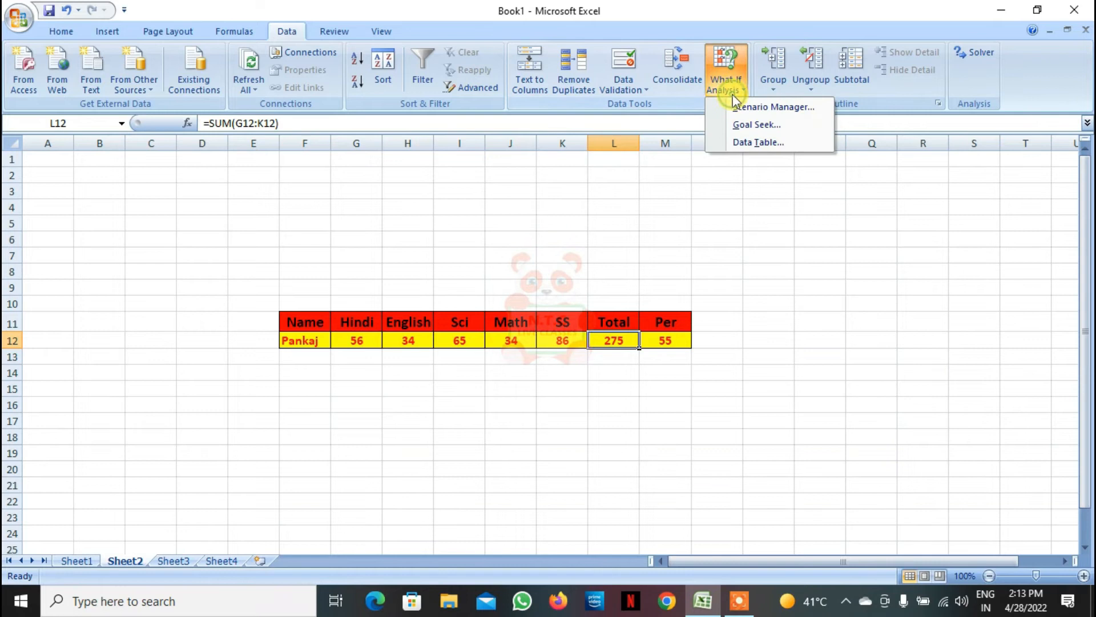
pyautogui.click(737, 122)
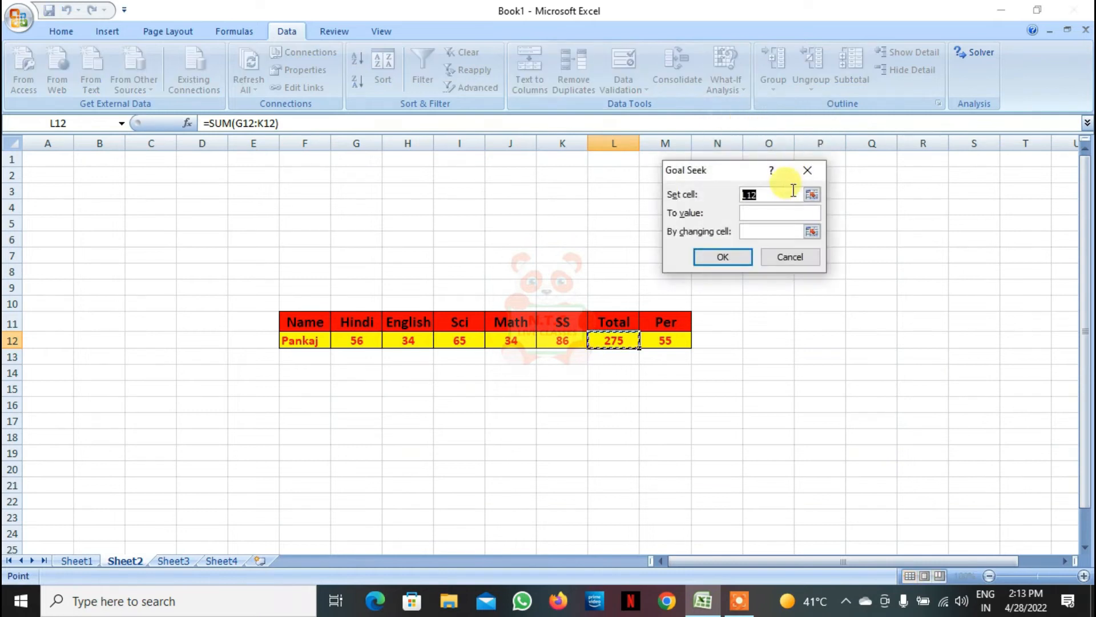
pyautogui.click(763, 214)
pyautogui.write('255')
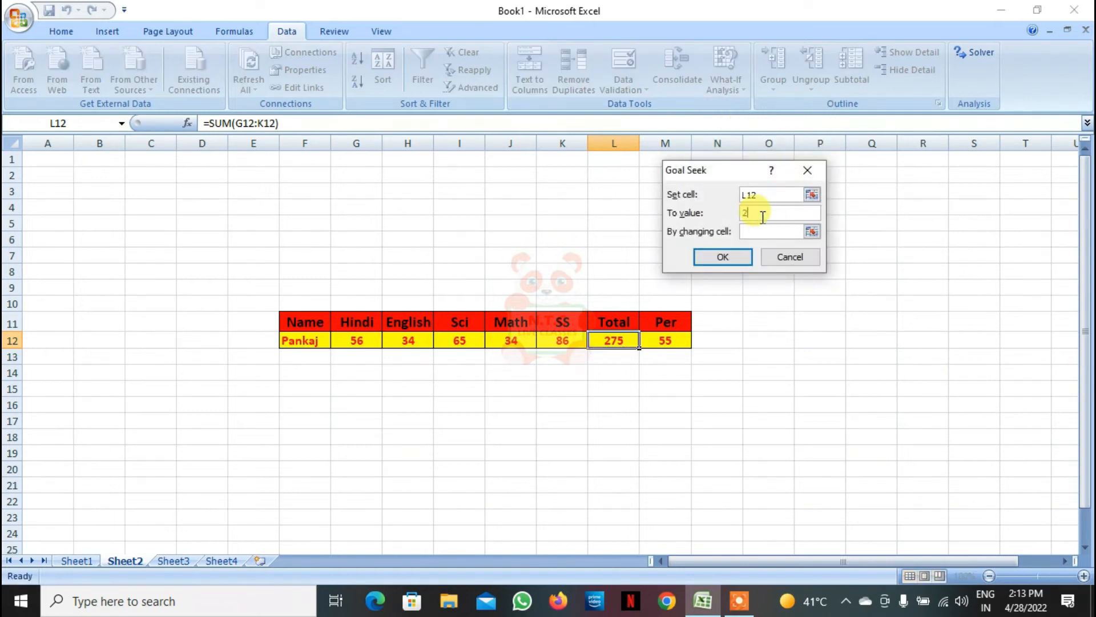
pyautogui.click(812, 230)
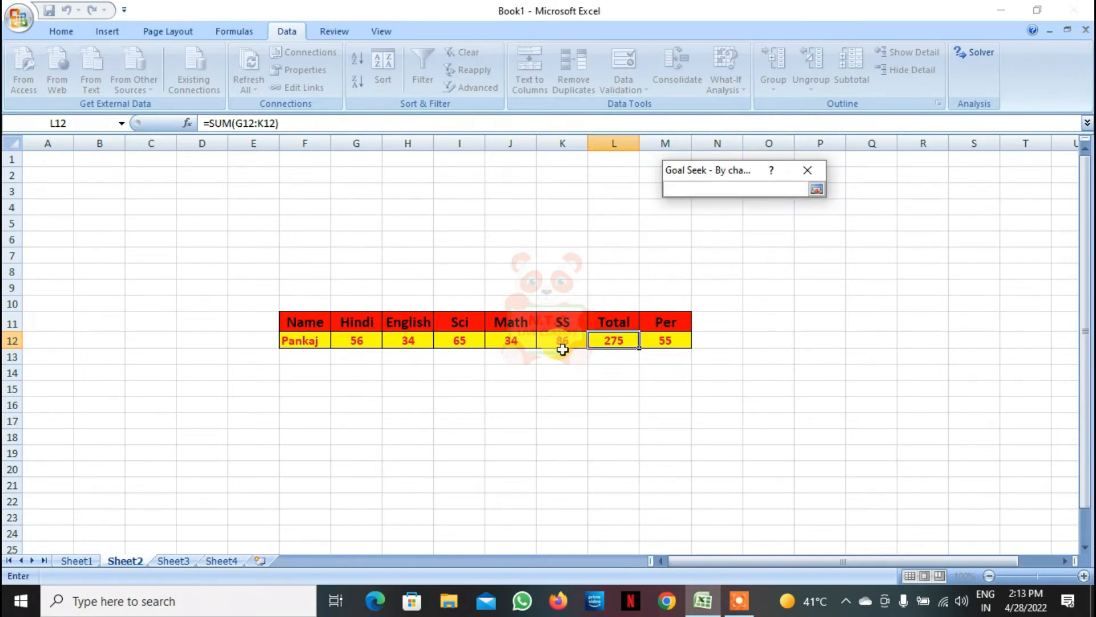
pyautogui.click(417, 339)
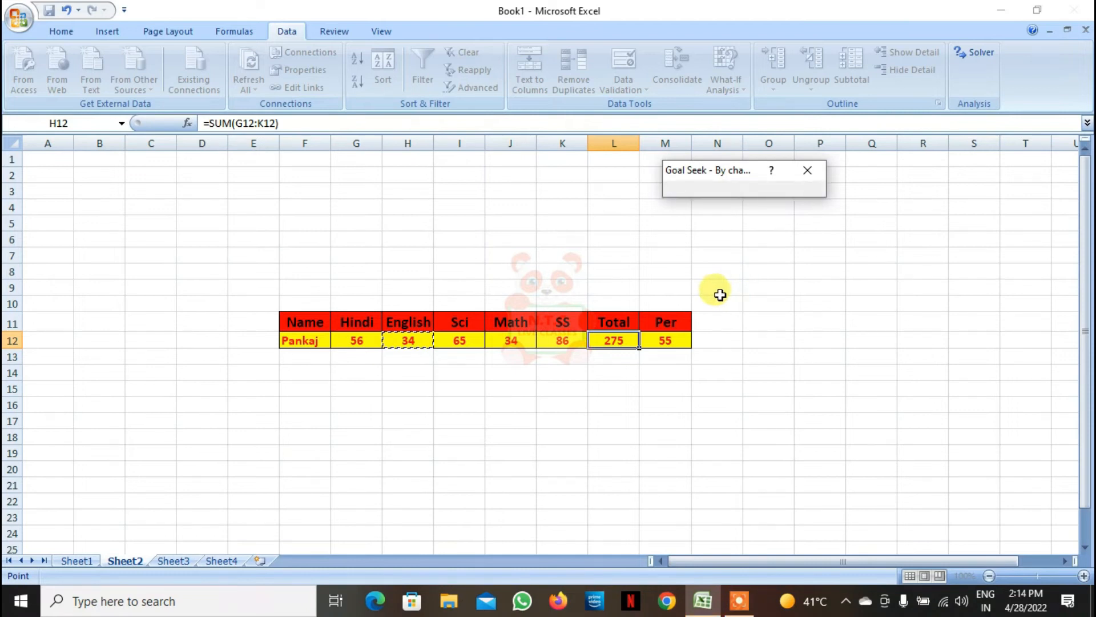
pyautogui.click(471, 343)
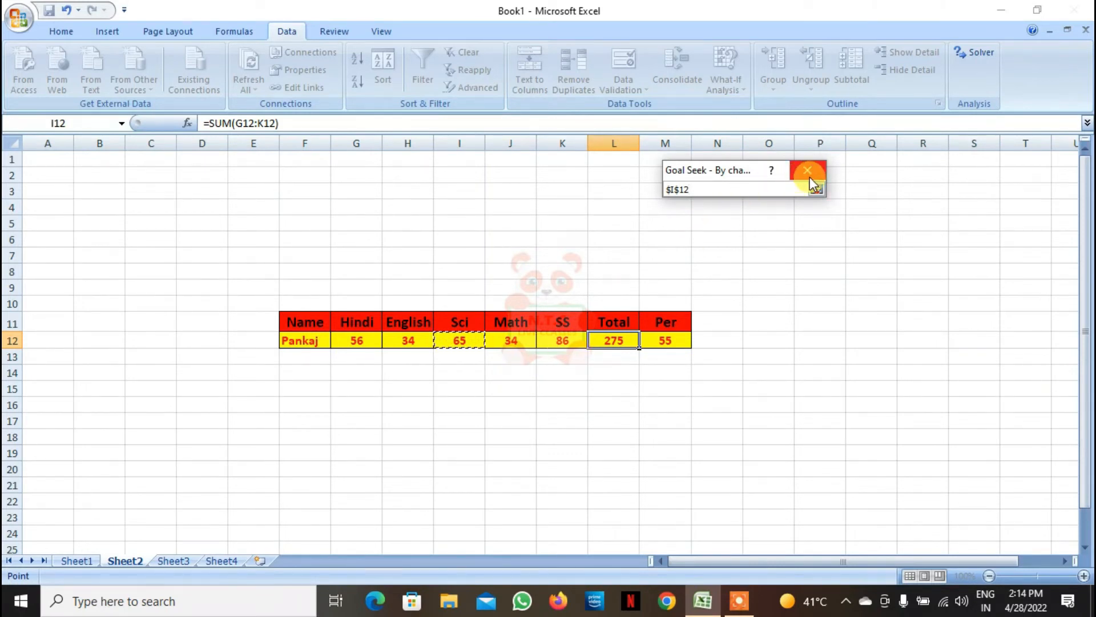
pyautogui.click(821, 195)
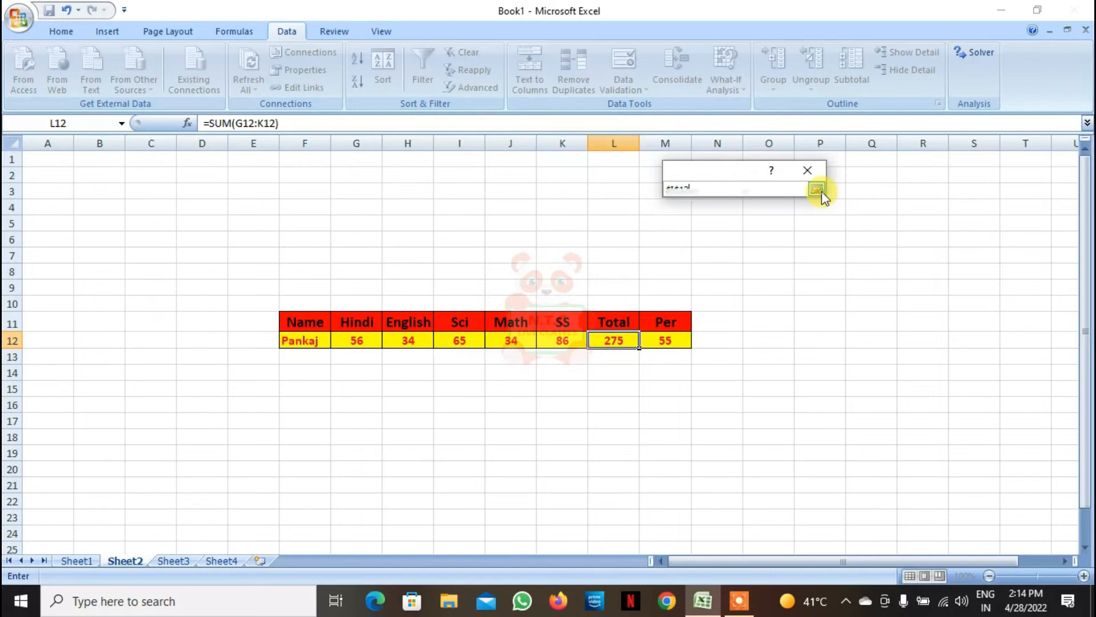
pyautogui.click(714, 259)
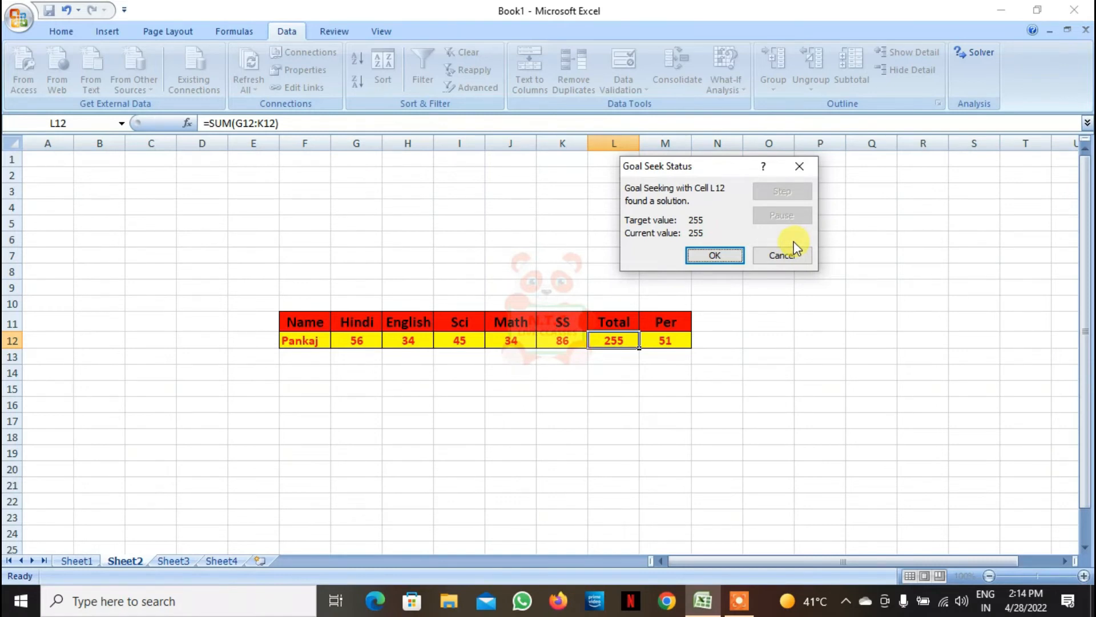
pyautogui.click(713, 256)
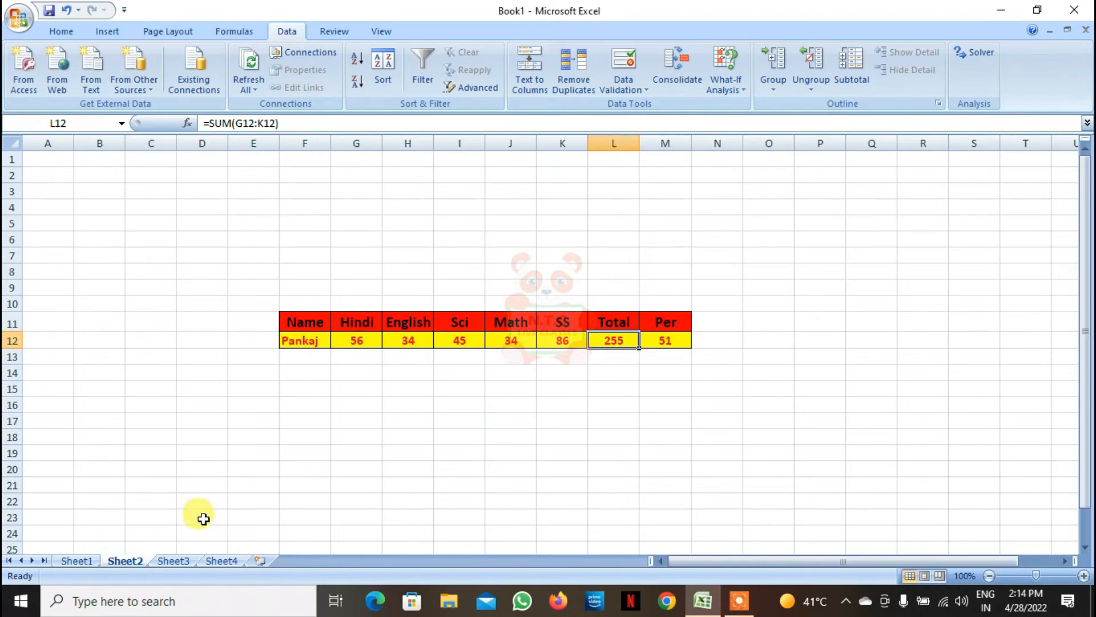
# - Switch to Sheet3 and go through the down payment and term cells of the bike loan table
pyautogui.click(173, 560)
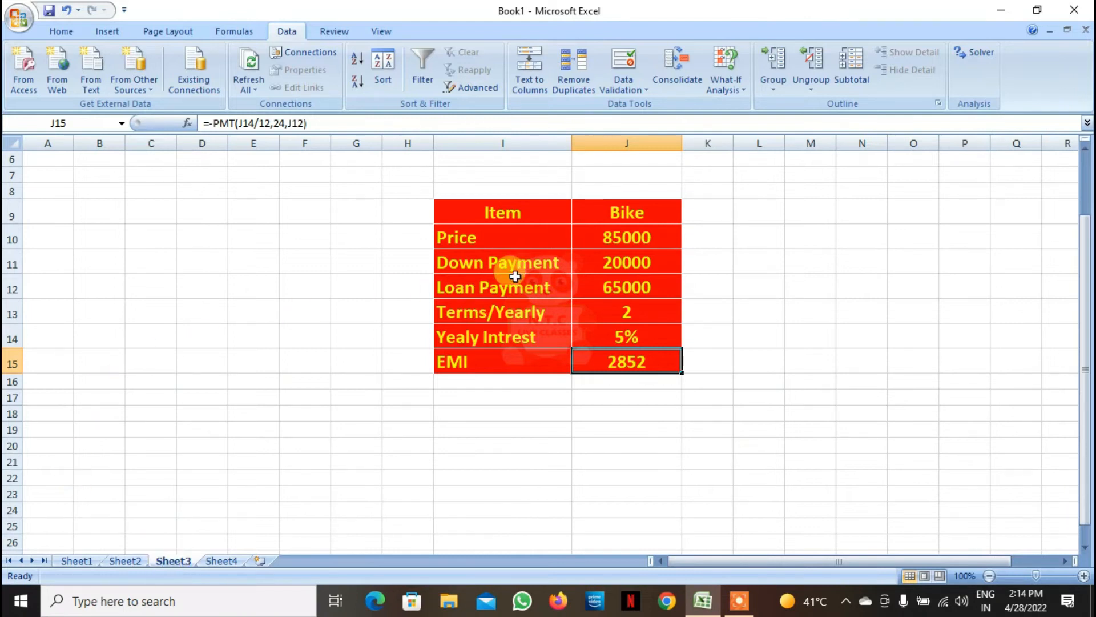
pyautogui.click(652, 260)
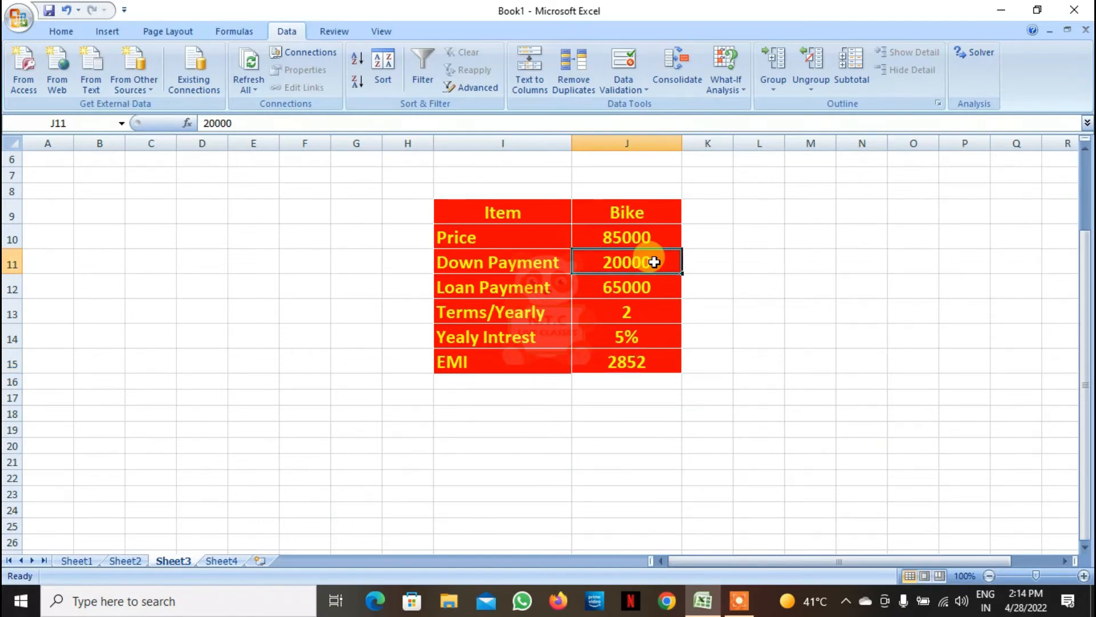
pyautogui.click(651, 318)
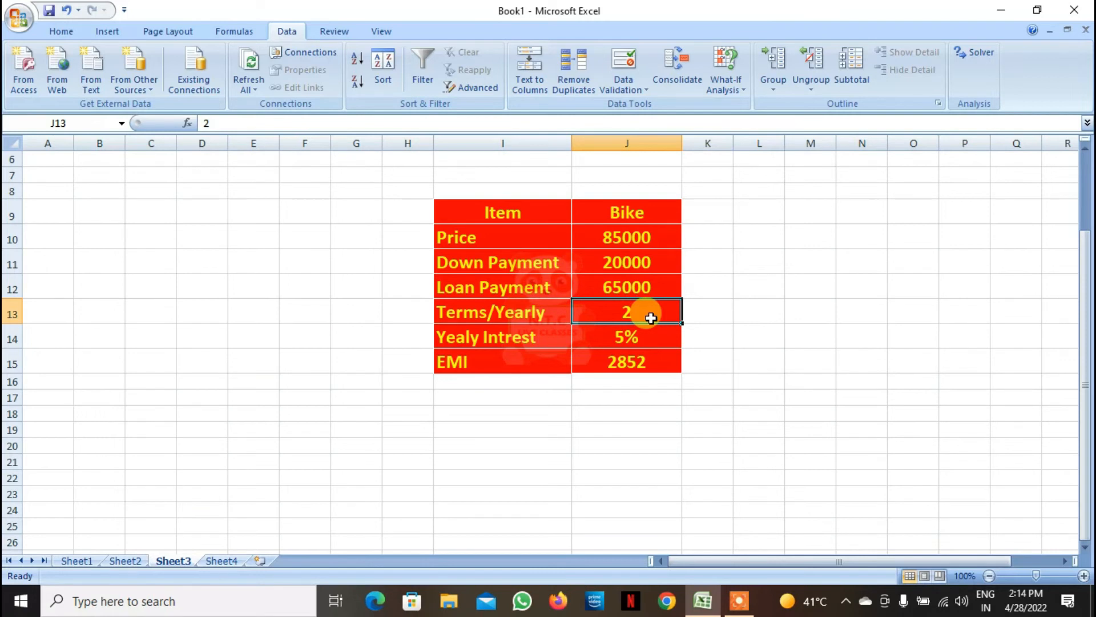
# - Try Goal Seek on the EMI cell J15 with target 1800 by changing the down payment in J11, and discard the solution
pyautogui.click(651, 362)
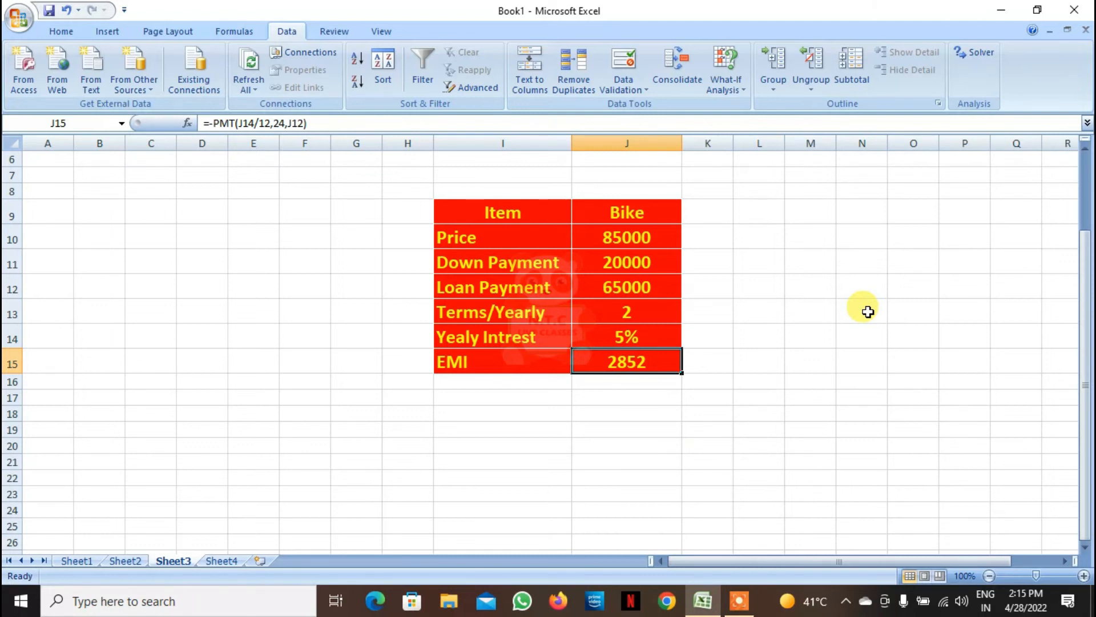
pyautogui.click(735, 94)
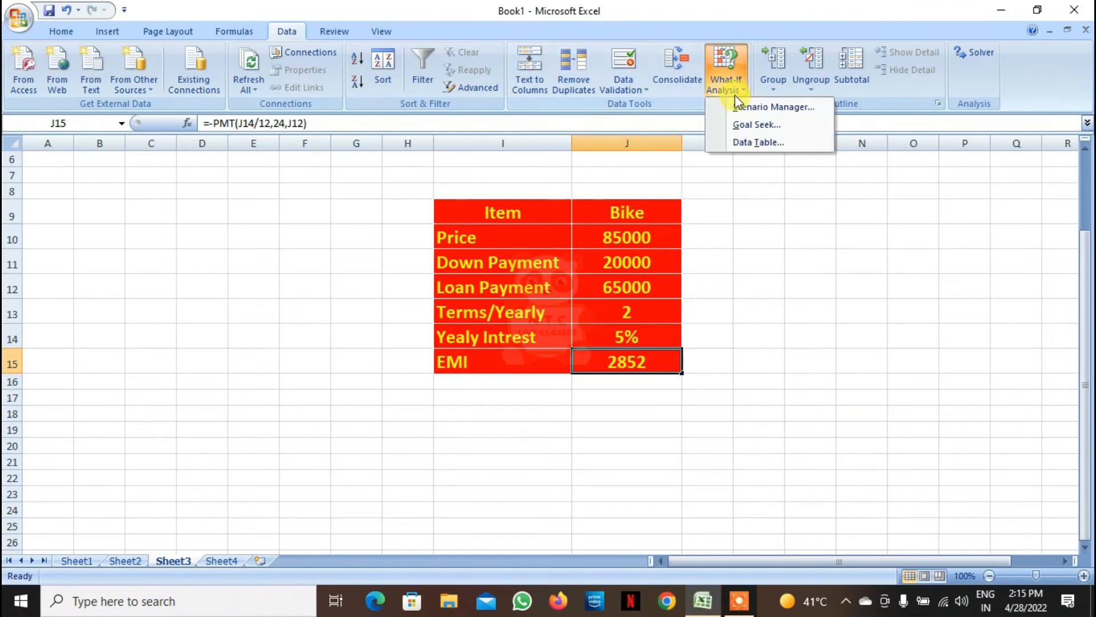
pyautogui.click(744, 125)
pyautogui.click(741, 211)
pyautogui.write('1800')
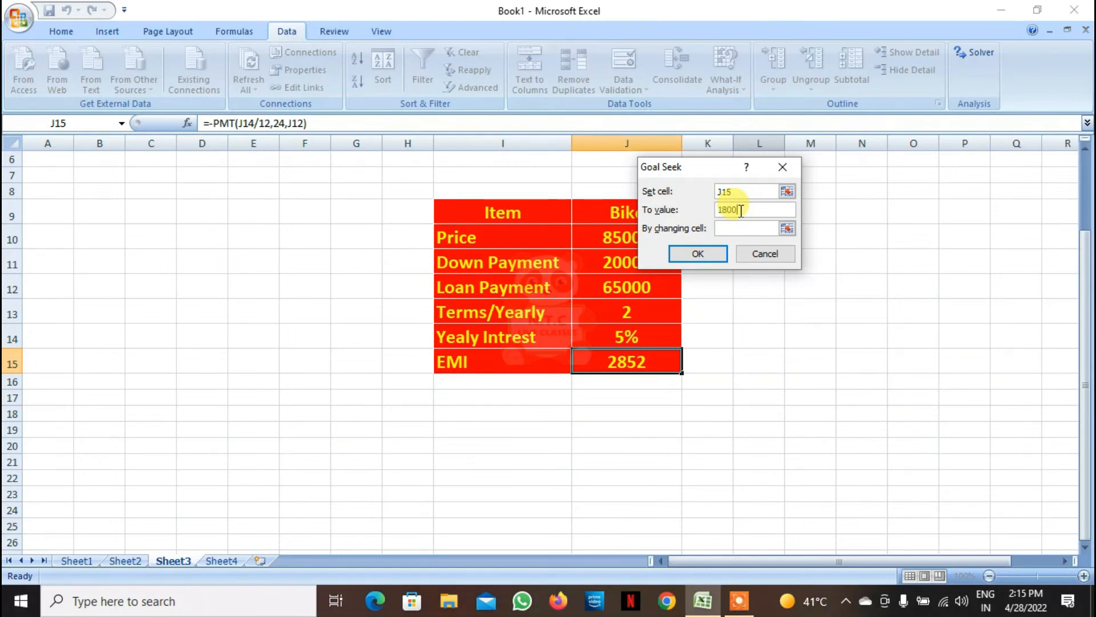
pyautogui.click(787, 229)
pyautogui.click(621, 260)
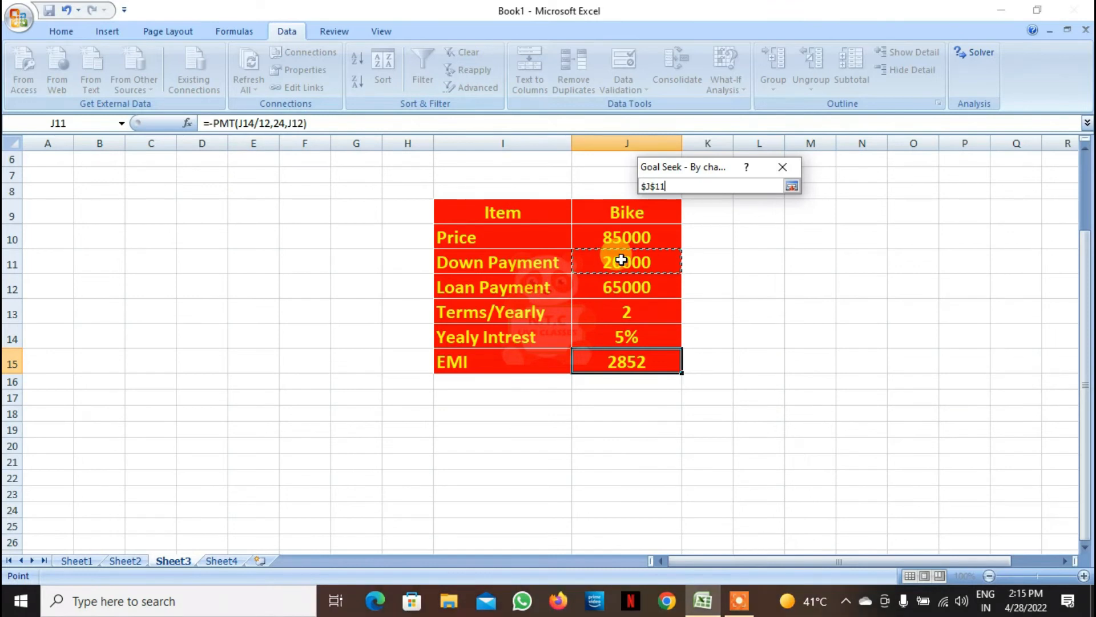
pyautogui.click(791, 185)
pyautogui.click(717, 254)
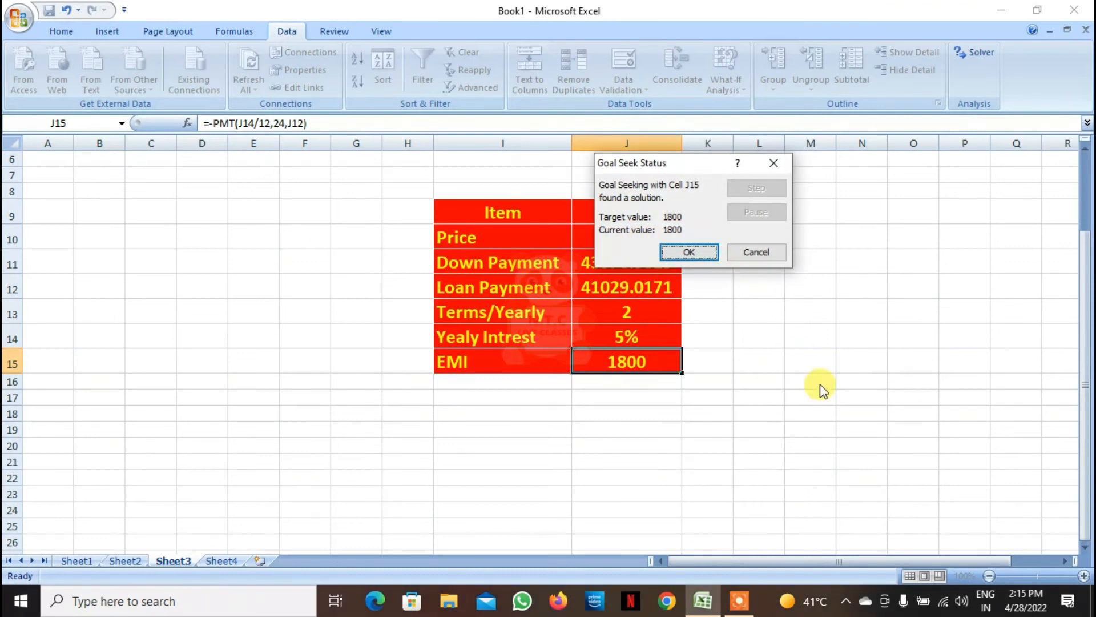
pyautogui.moveTo(679, 164); pyautogui.dragTo(791, 183)
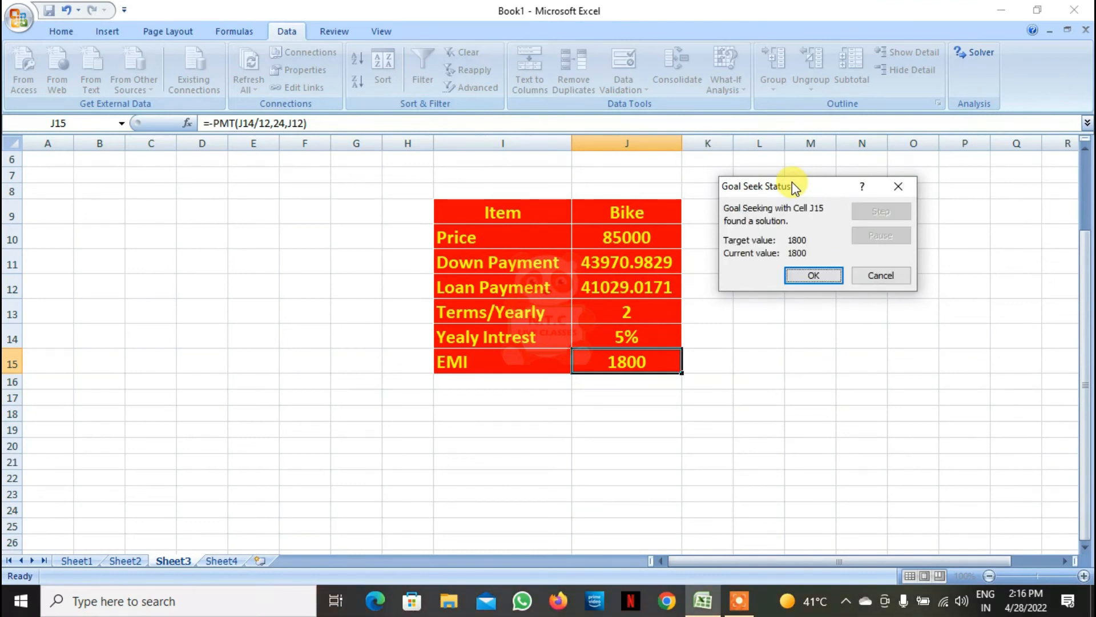
pyautogui.click(882, 276)
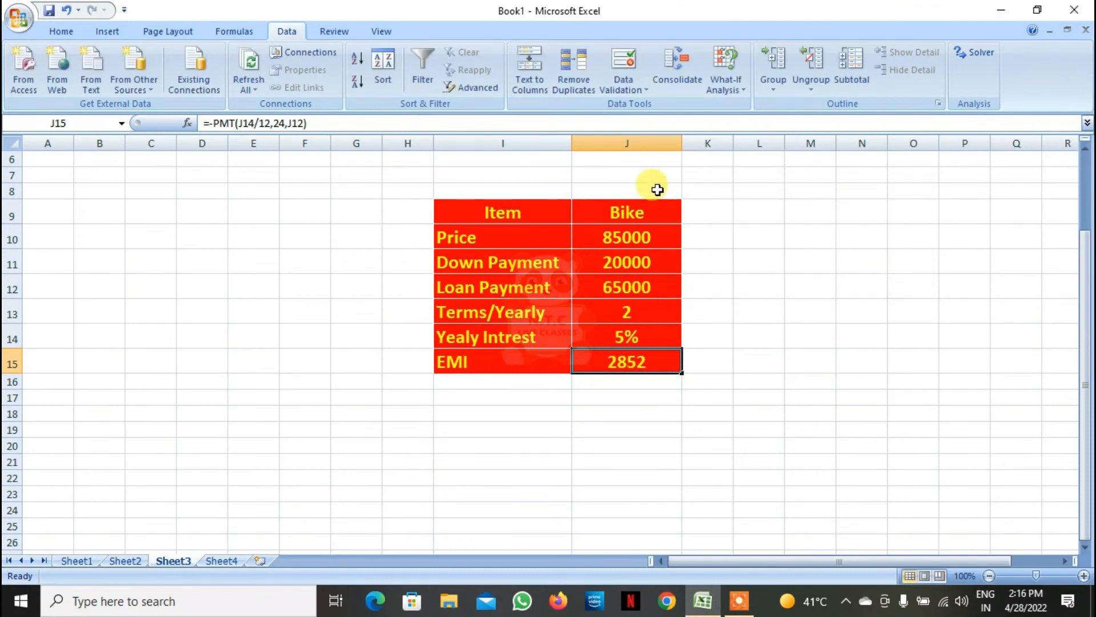
# - Goal Seek the EMI cell J15 to 3500 by changing the down payment in J11, and accept the solution
pyautogui.click(731, 92)
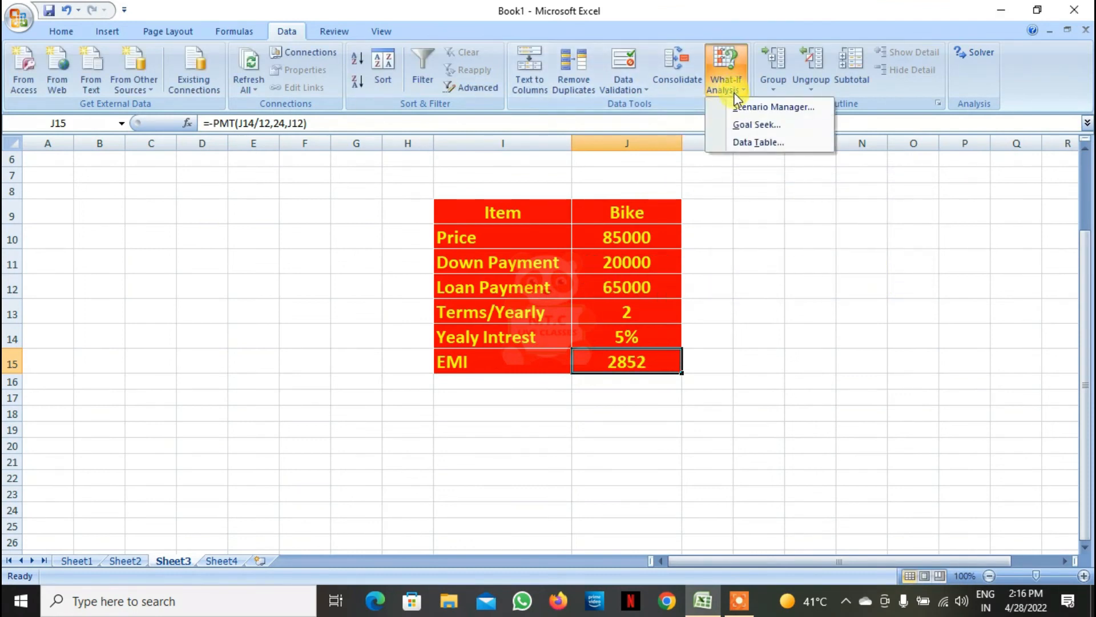
pyautogui.click(761, 122)
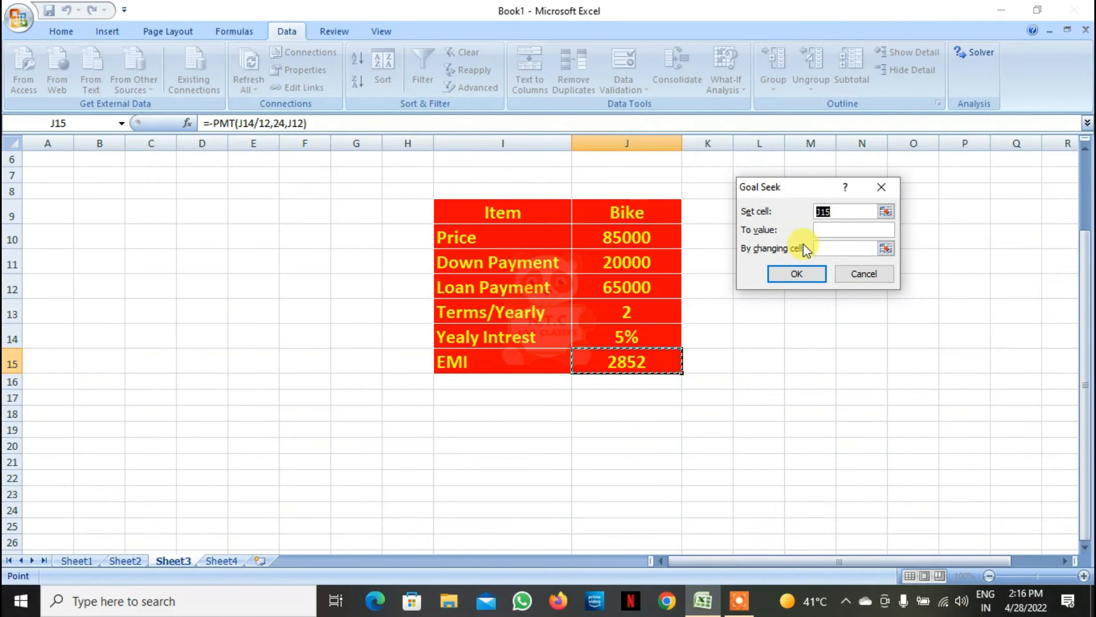
pyautogui.rightClick(845, 229)
pyautogui.click(839, 232)
pyautogui.write('3500')
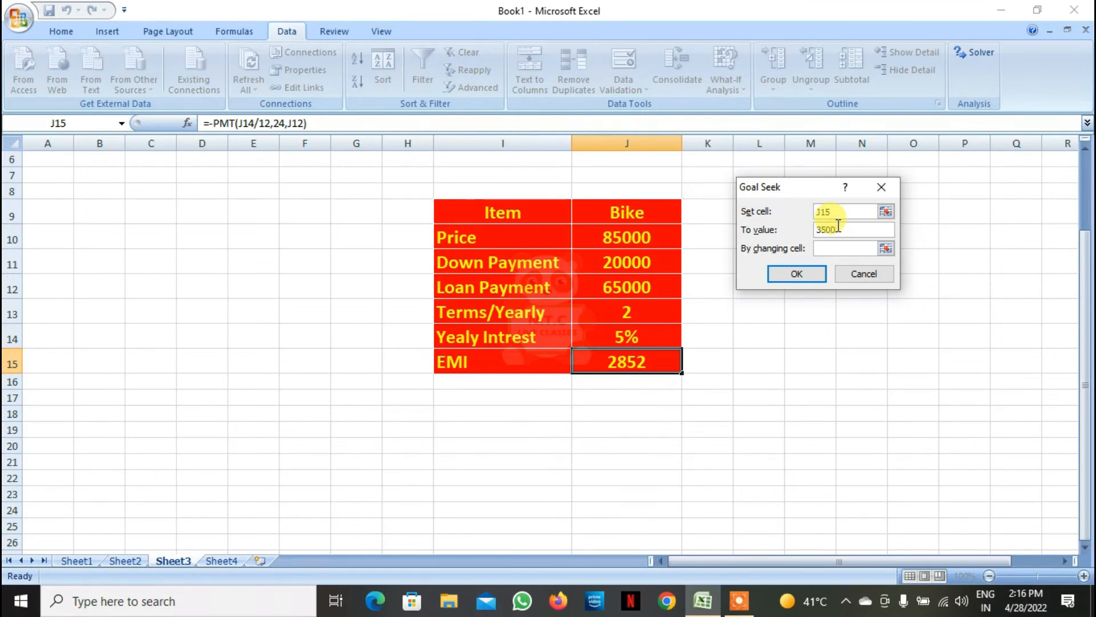
pyautogui.click(885, 248)
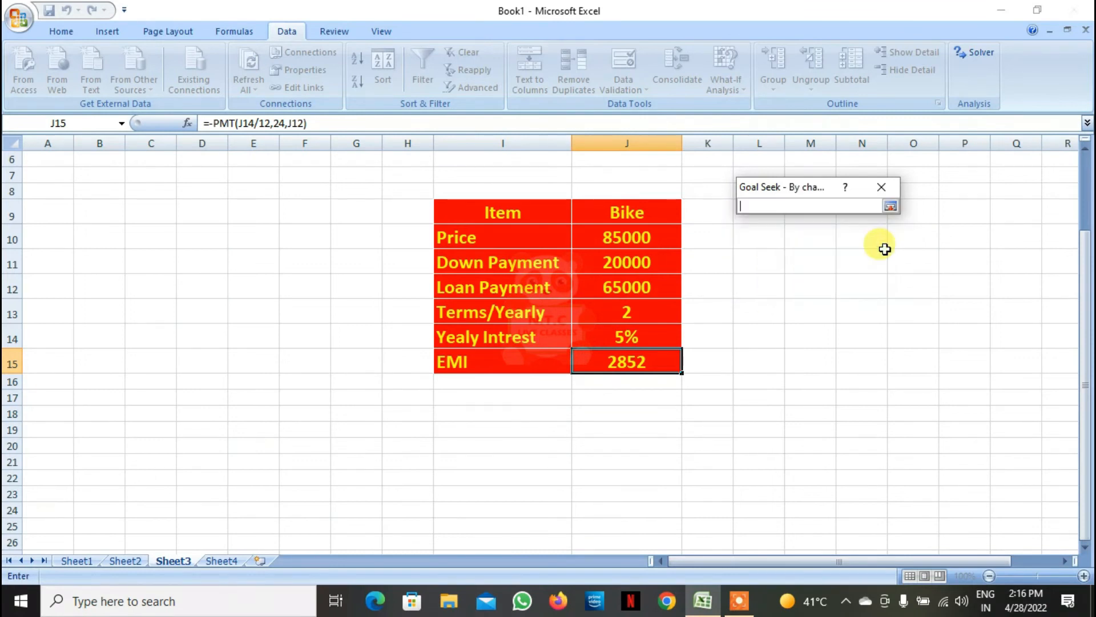
pyautogui.click(631, 261)
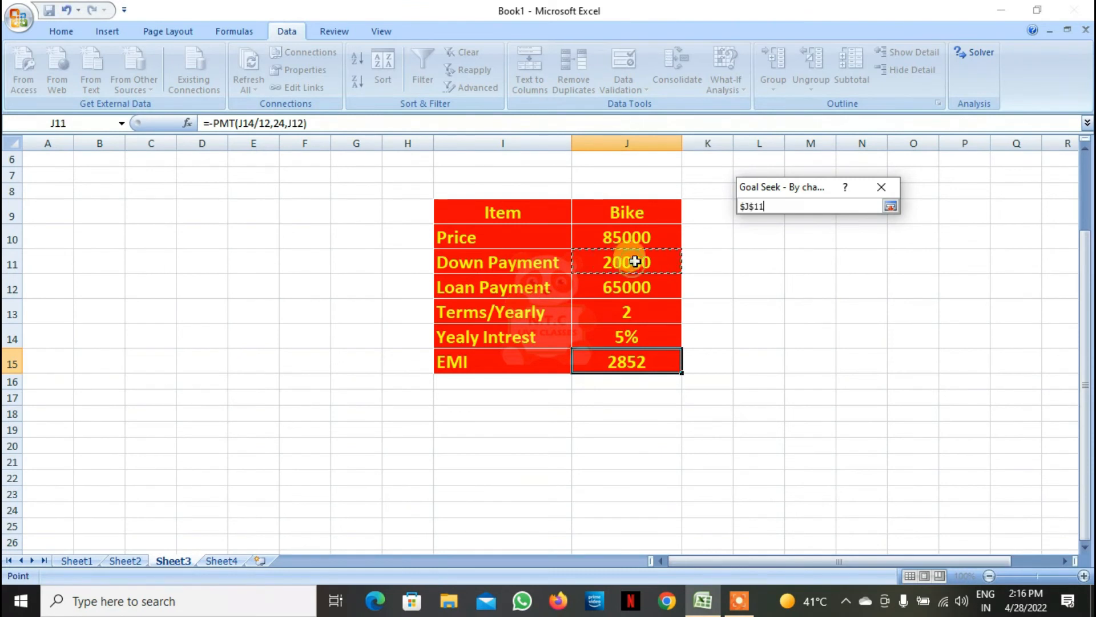
pyautogui.click(890, 207)
pyautogui.click(814, 273)
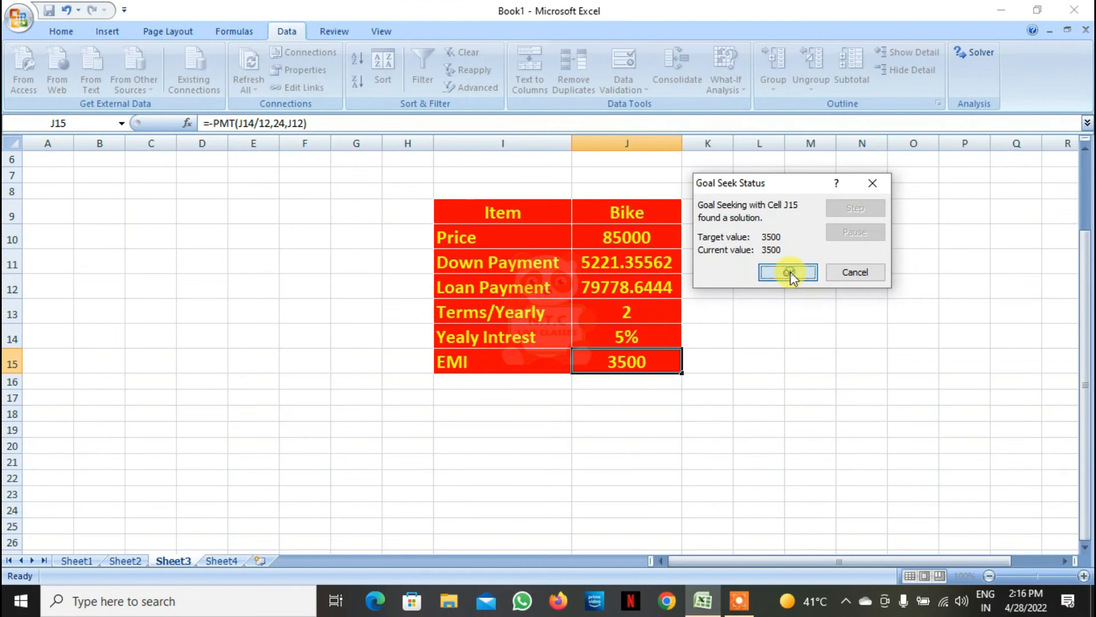
pyautogui.click(790, 272)
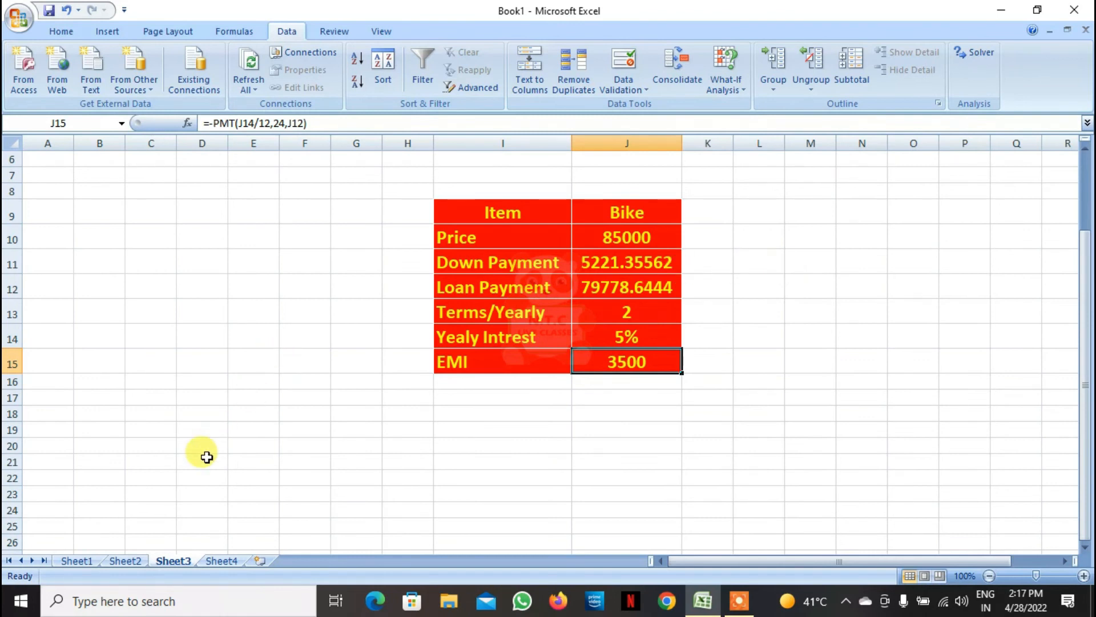
# - Review the sales, marks and bike loan tables across Sheet1, Sheet2 and Sheet3, ending on Sheet2
pyautogui.click(121, 559)
pyautogui.click(92, 562)
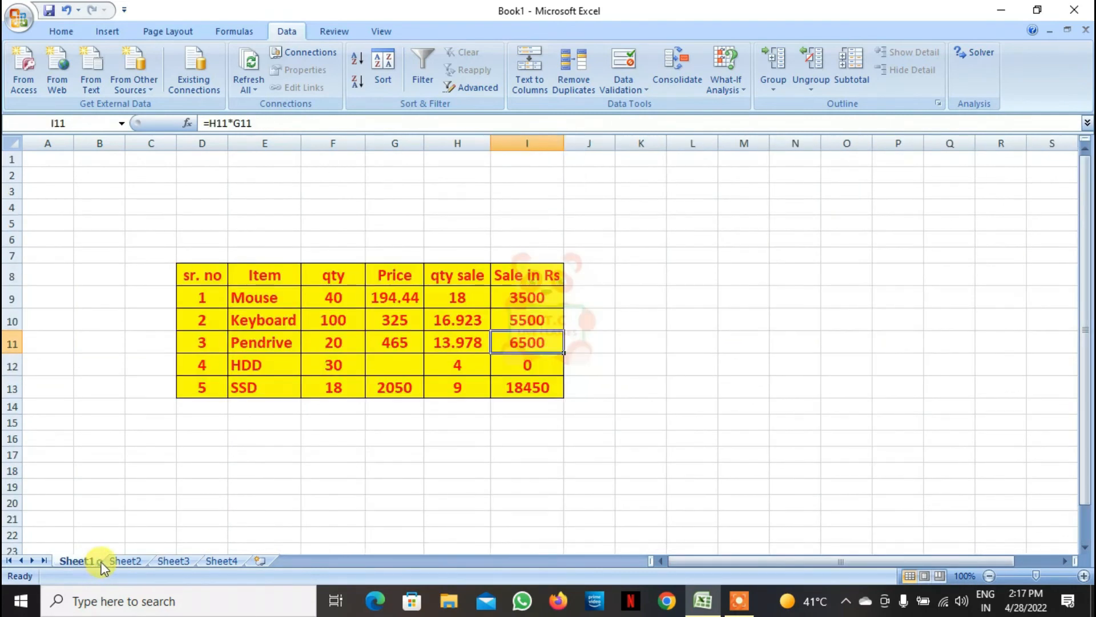
pyautogui.click(117, 559)
pyautogui.click(167, 560)
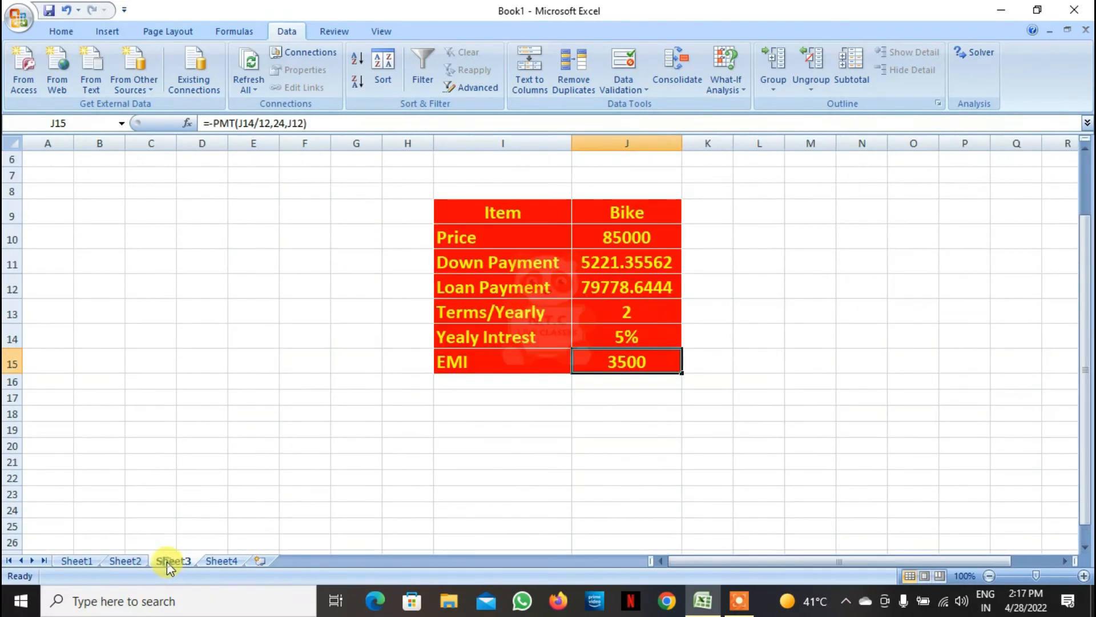
pyautogui.click(124, 562)
pyautogui.click(90, 562)
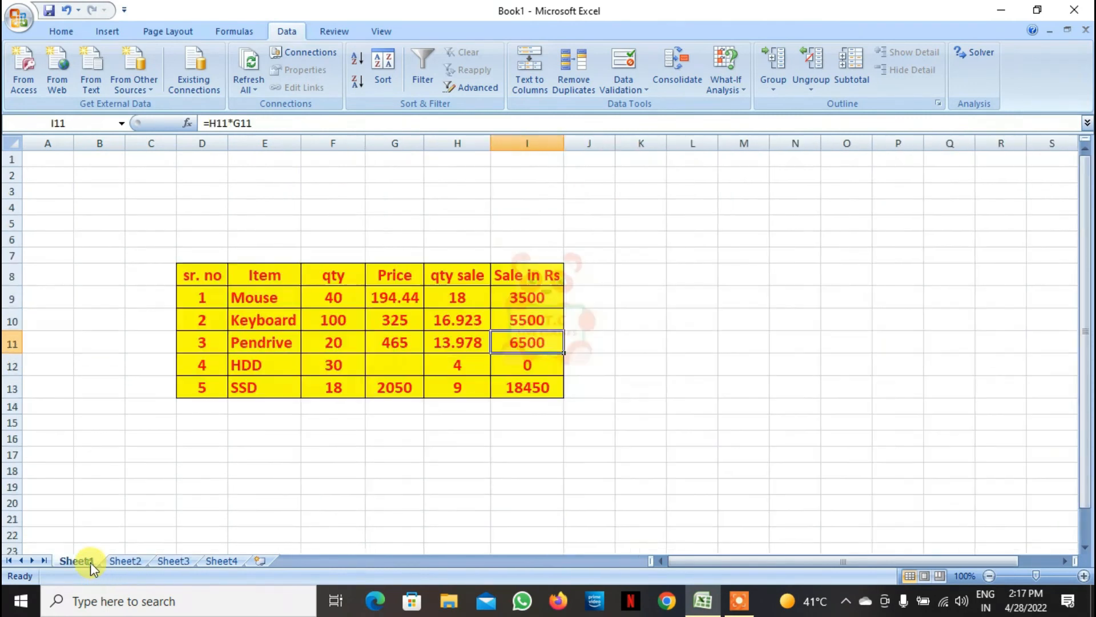
pyautogui.click(122, 561)
pyautogui.click(164, 560)
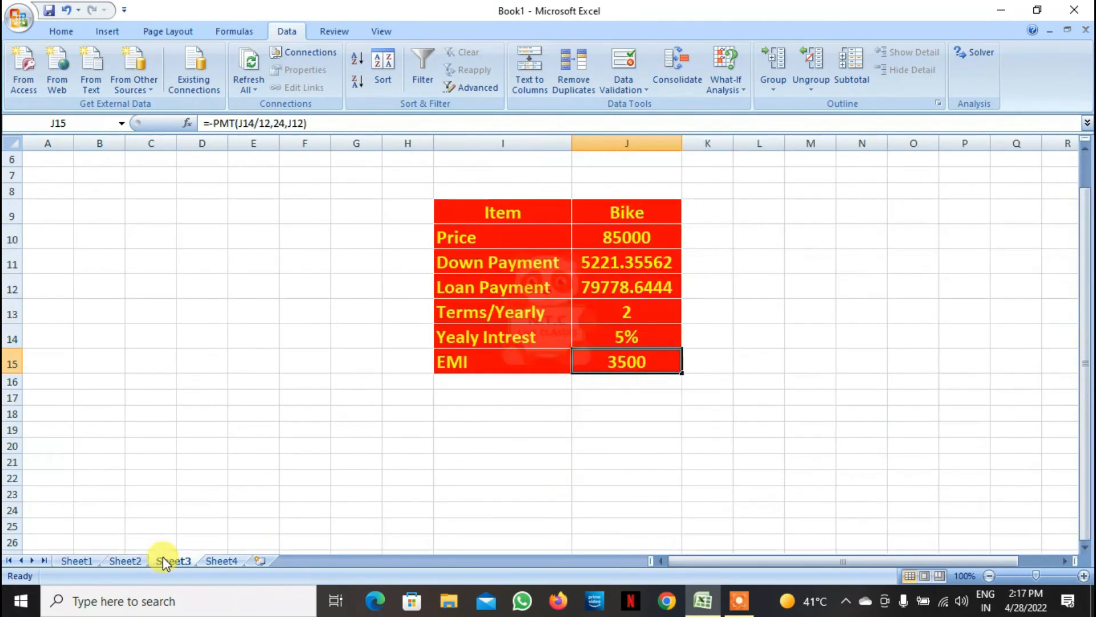
pyautogui.click(126, 559)
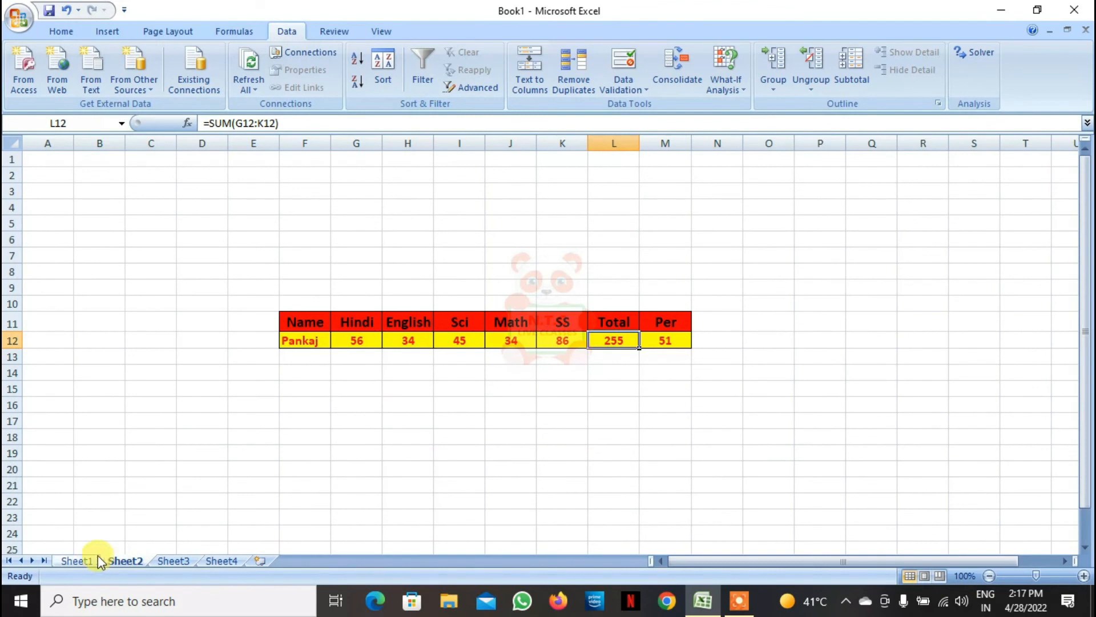